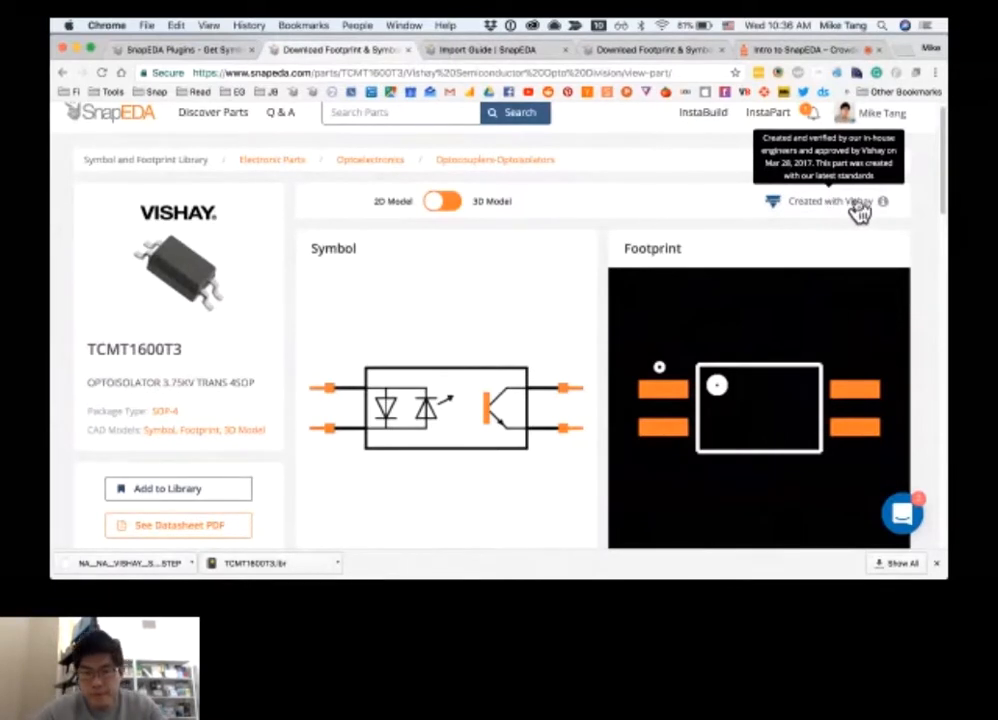
# Examine the TCMT1600T3 Verification Checker report, expanding the Manufacturability, Schematic and Documentation checks
pyautogui.scroll(-1, 925, 261)
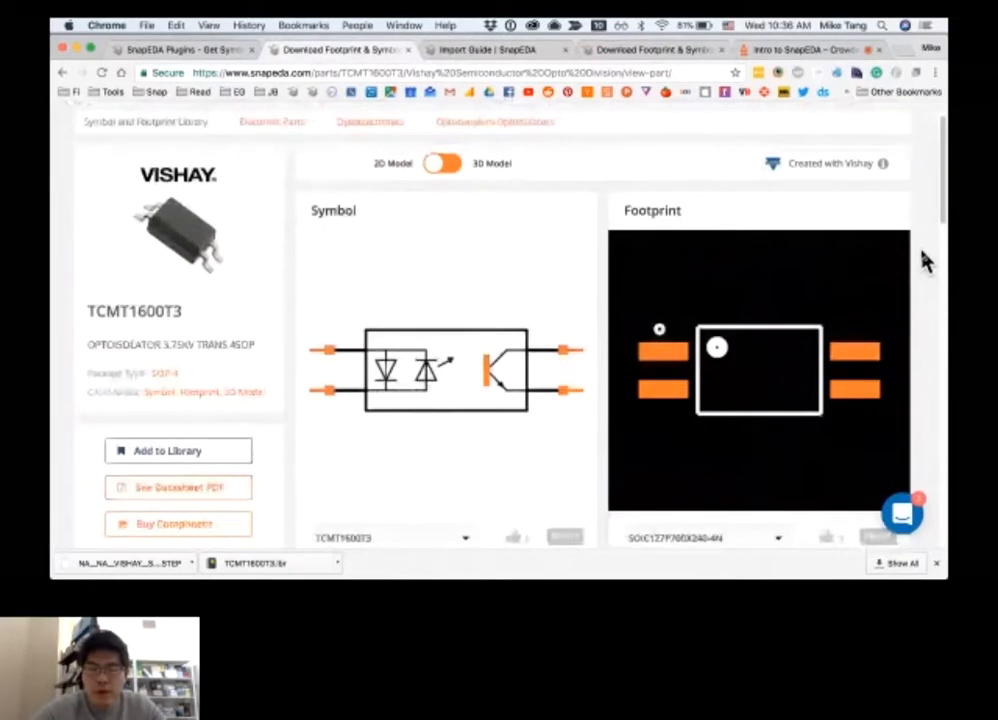
pyautogui.scroll(-5, 925, 261)
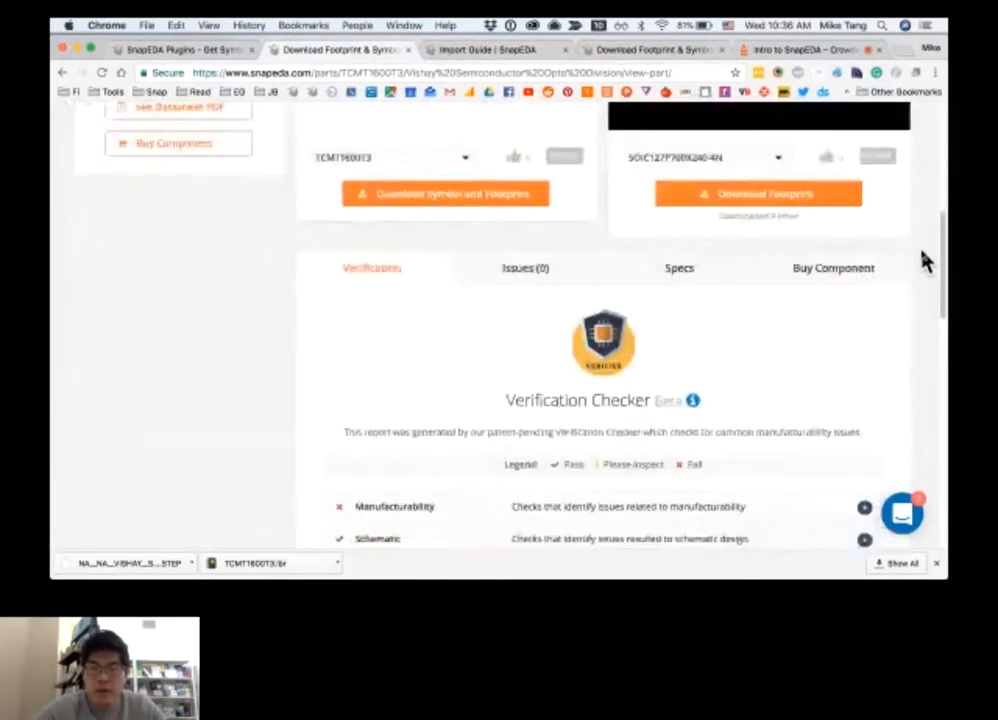
pyautogui.scroll(-2, 925, 261)
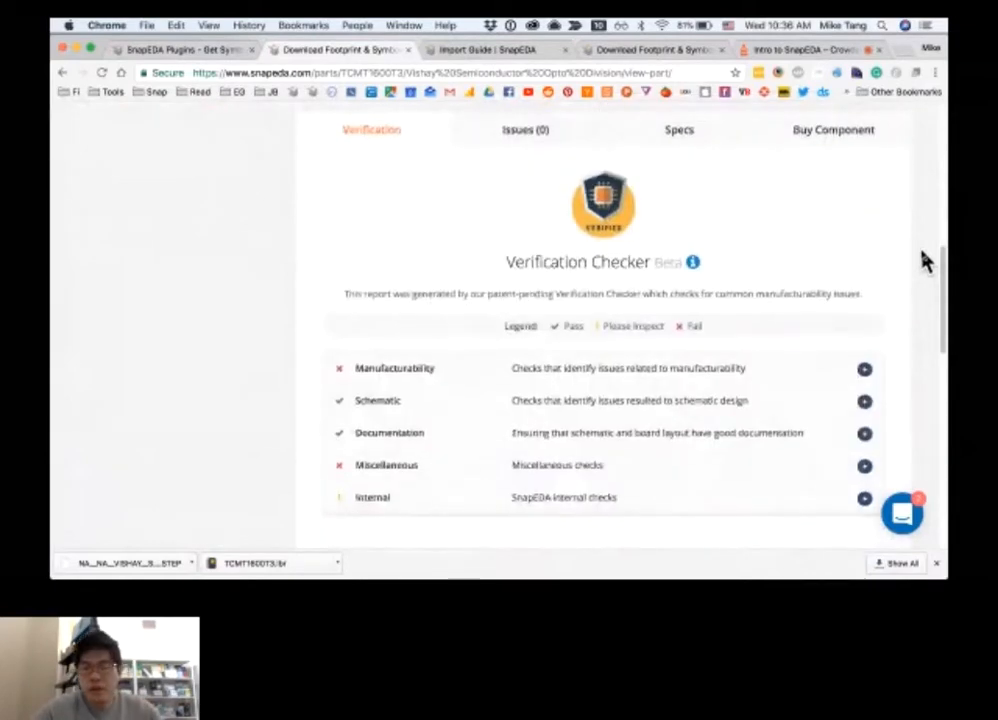
pyautogui.scroll(-1, 925, 261)
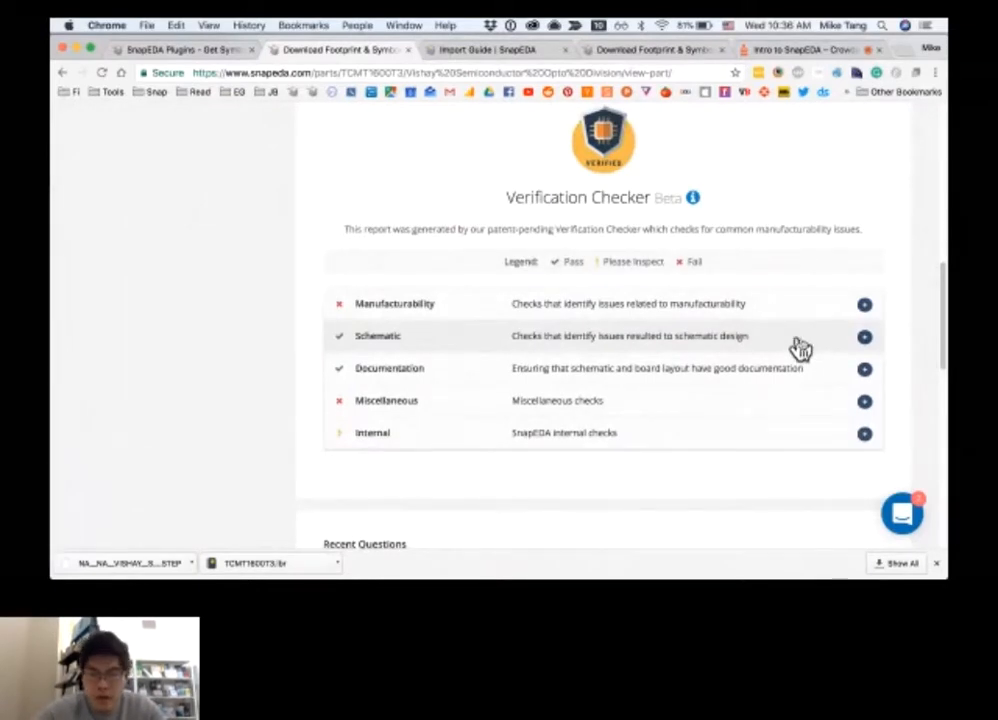
pyautogui.click(745, 312)
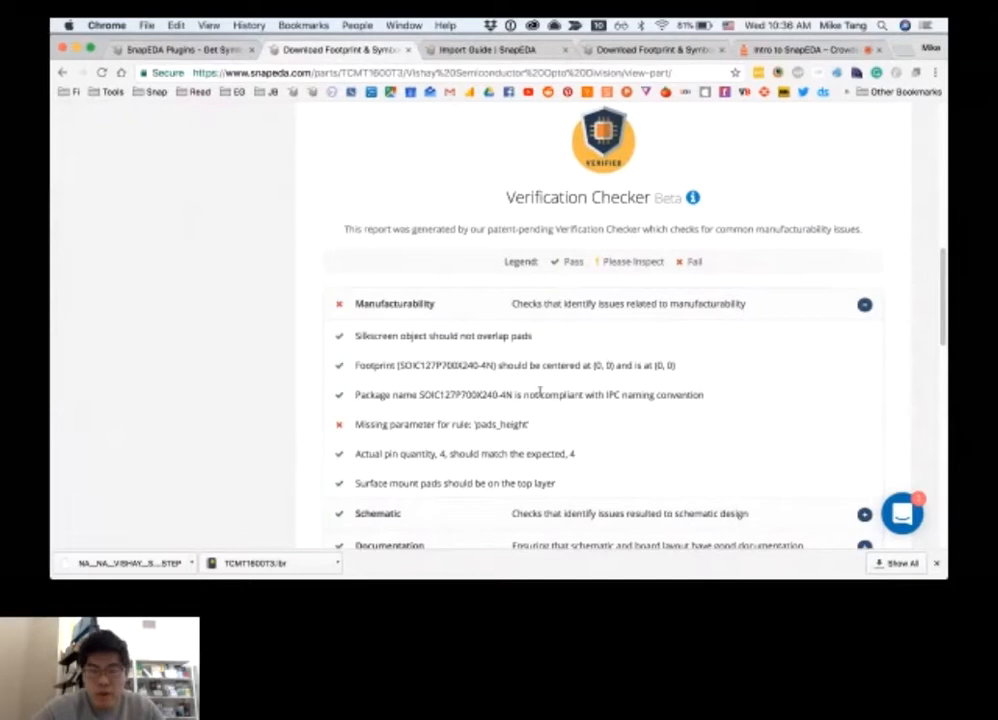
pyautogui.click(657, 312)
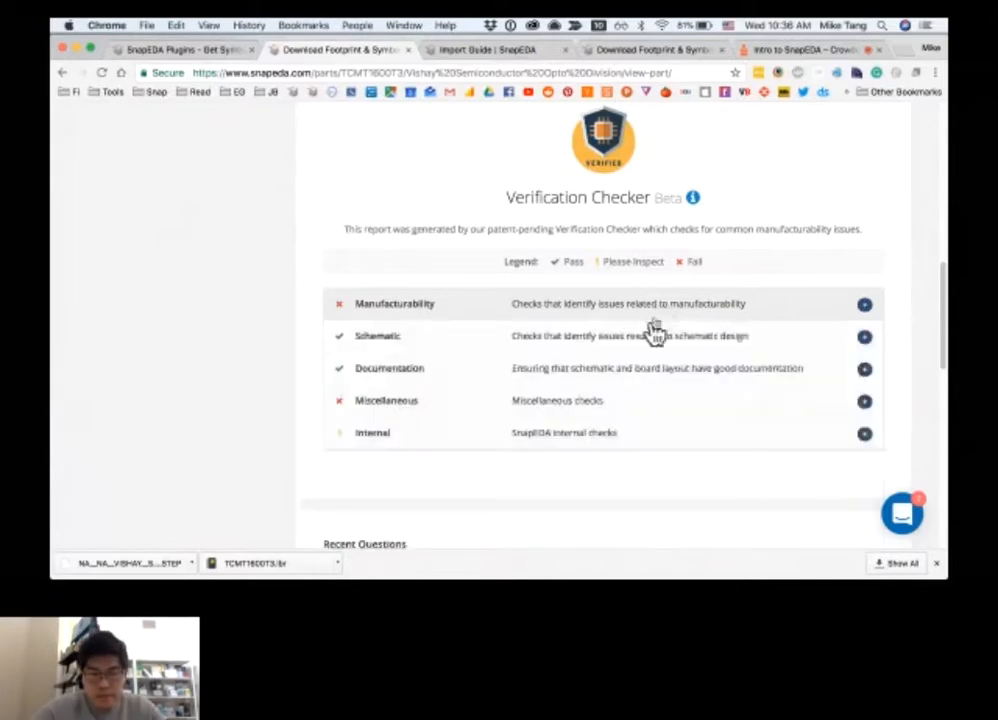
pyautogui.click(630, 352)
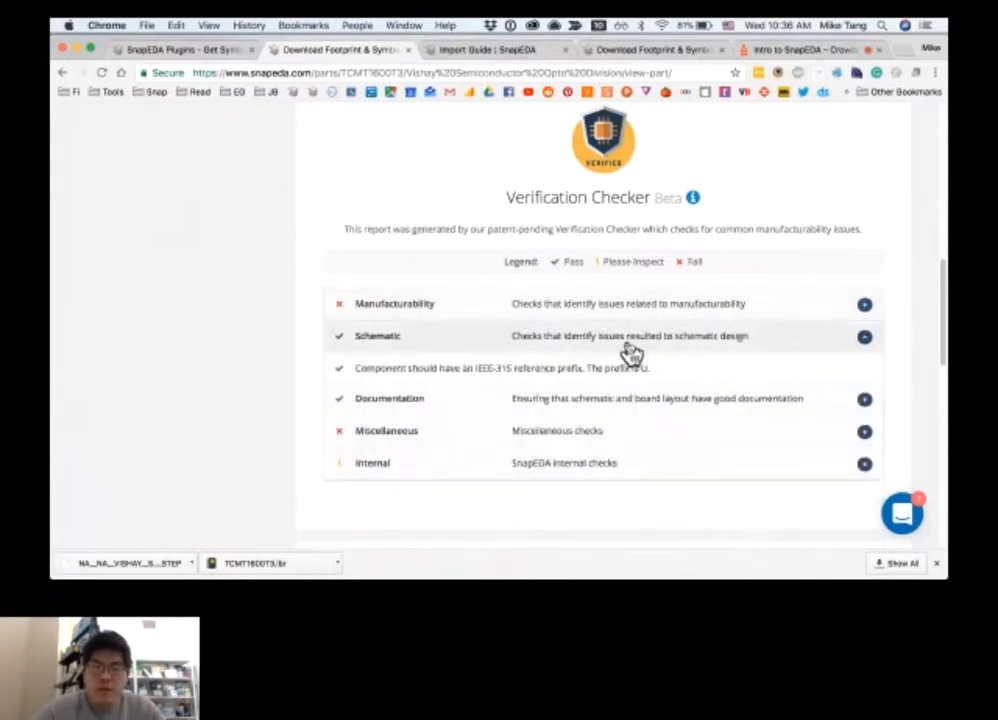
pyautogui.click(631, 400)
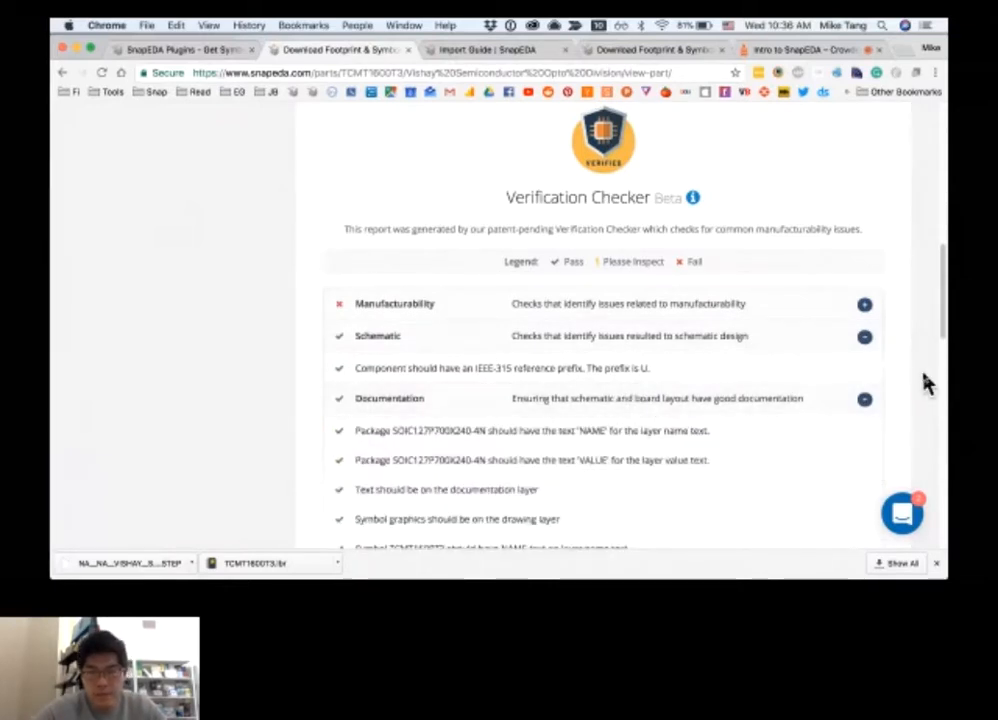
# Add the TCMT1600T3 to the personal library and open that library
pyautogui.scroll(3, 924, 377)
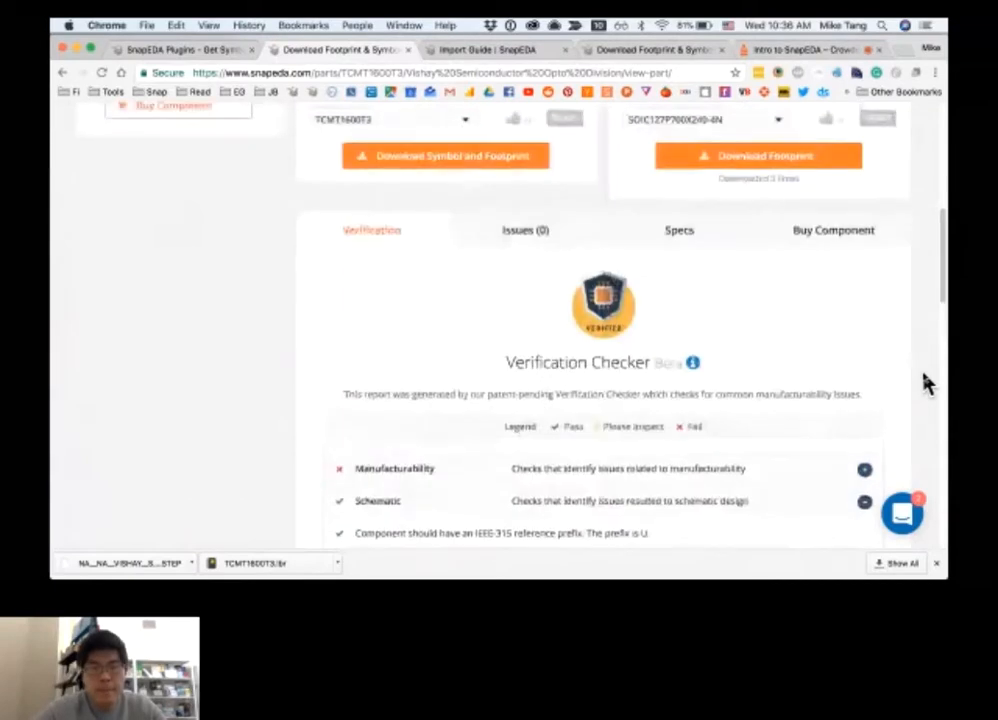
pyautogui.scroll(5, 924, 383)
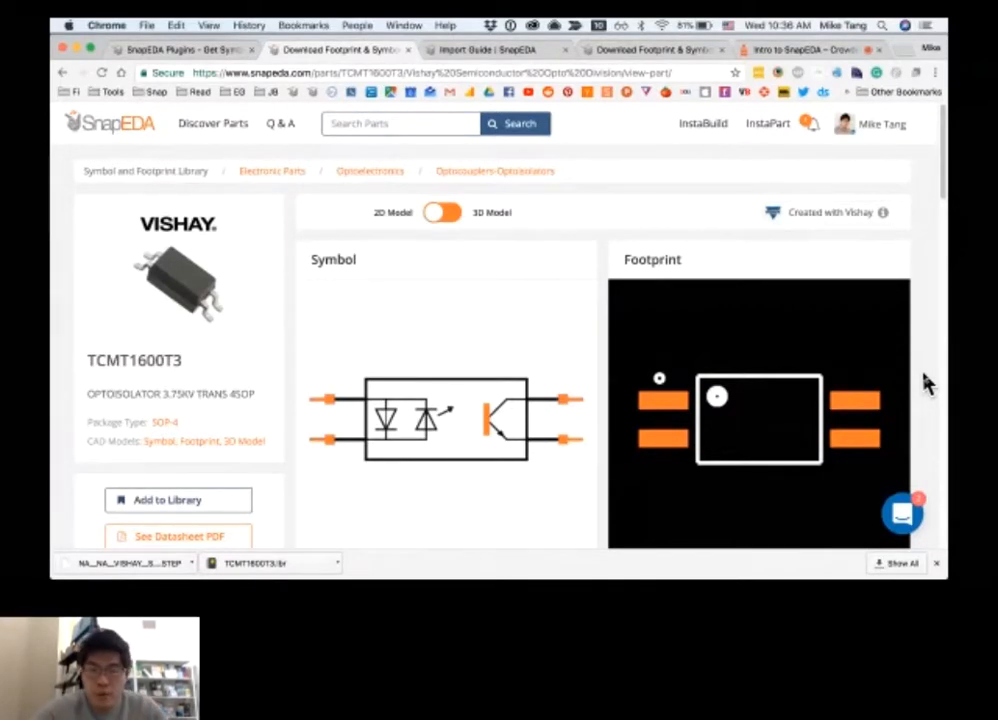
pyautogui.scroll(-3, 925, 383)
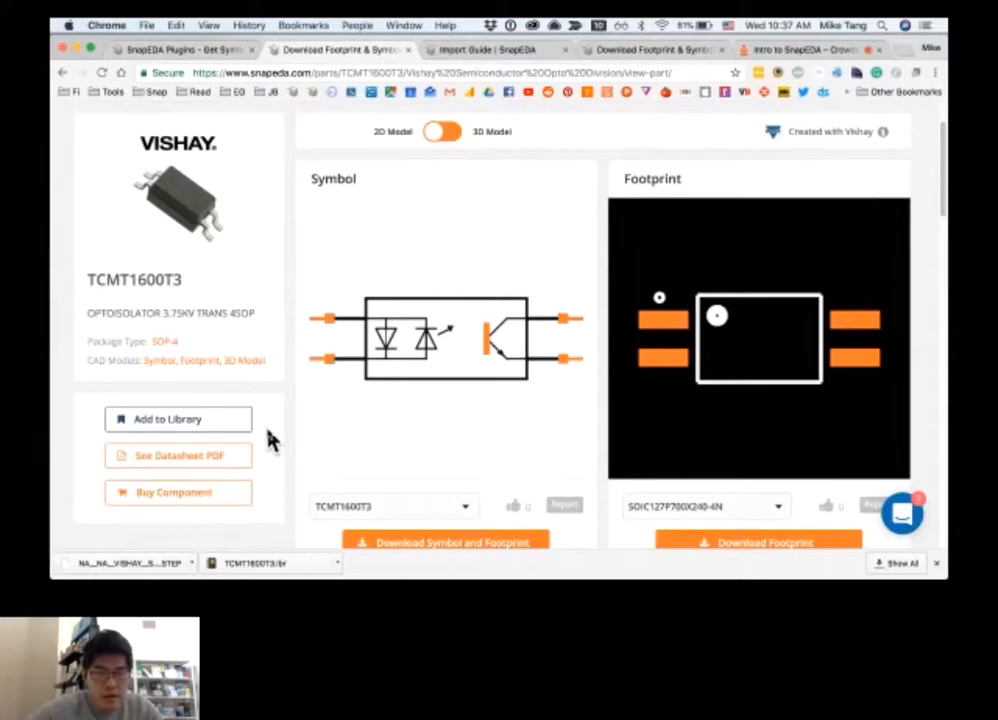
pyautogui.click(175, 428)
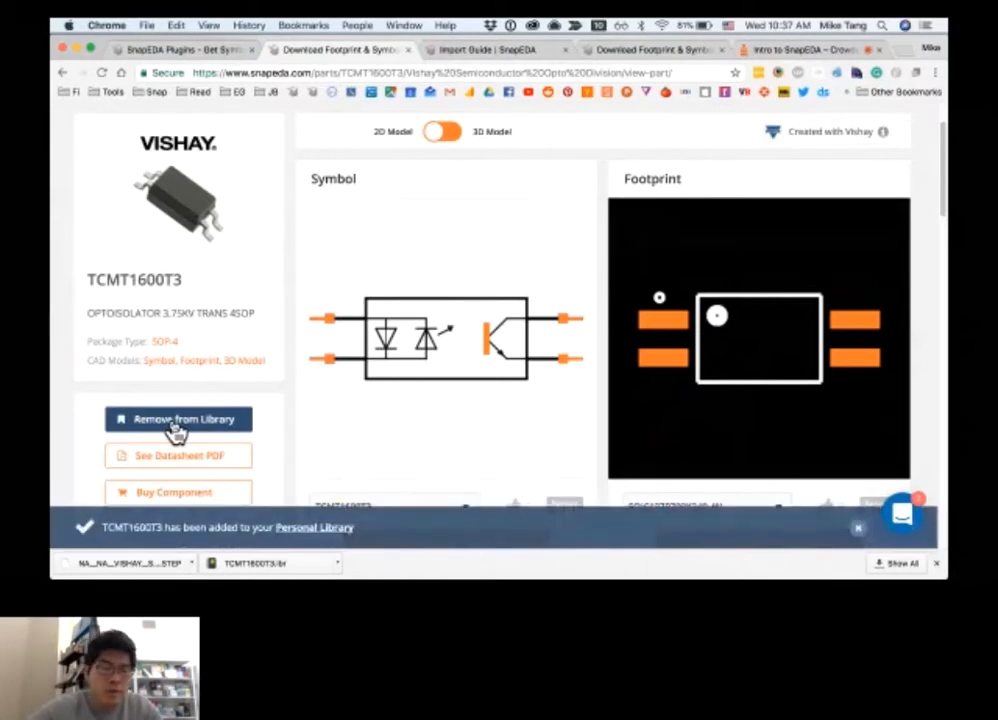
pyautogui.click(305, 530)
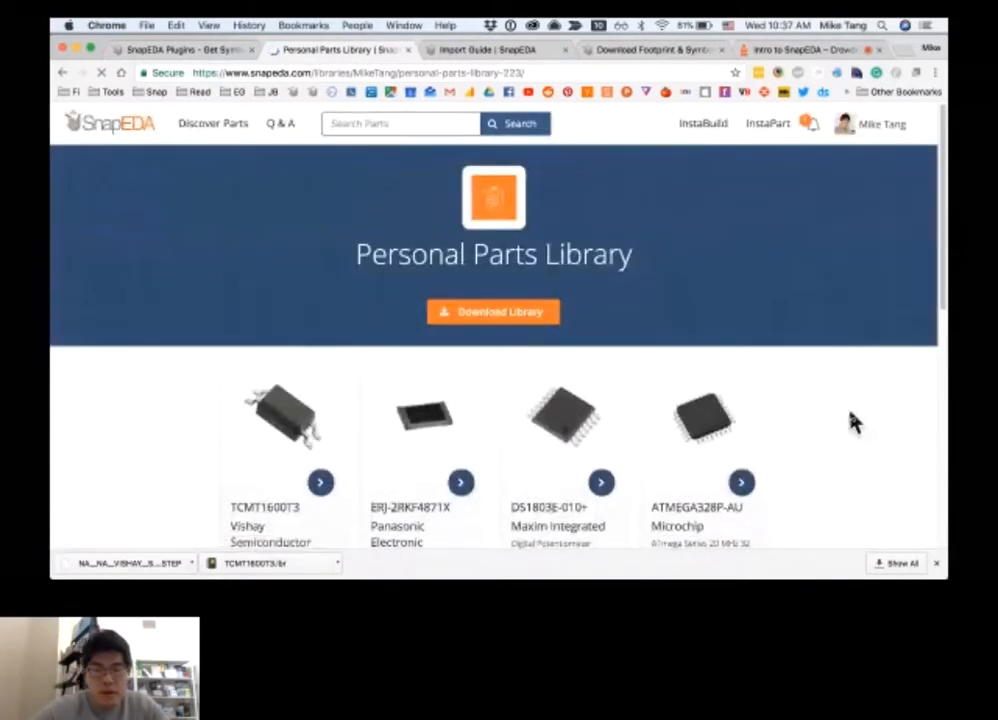
# Download the whole Personal Parts Library in Eagle format and dismiss the completion dialog
pyautogui.scroll(-1, 852, 422)
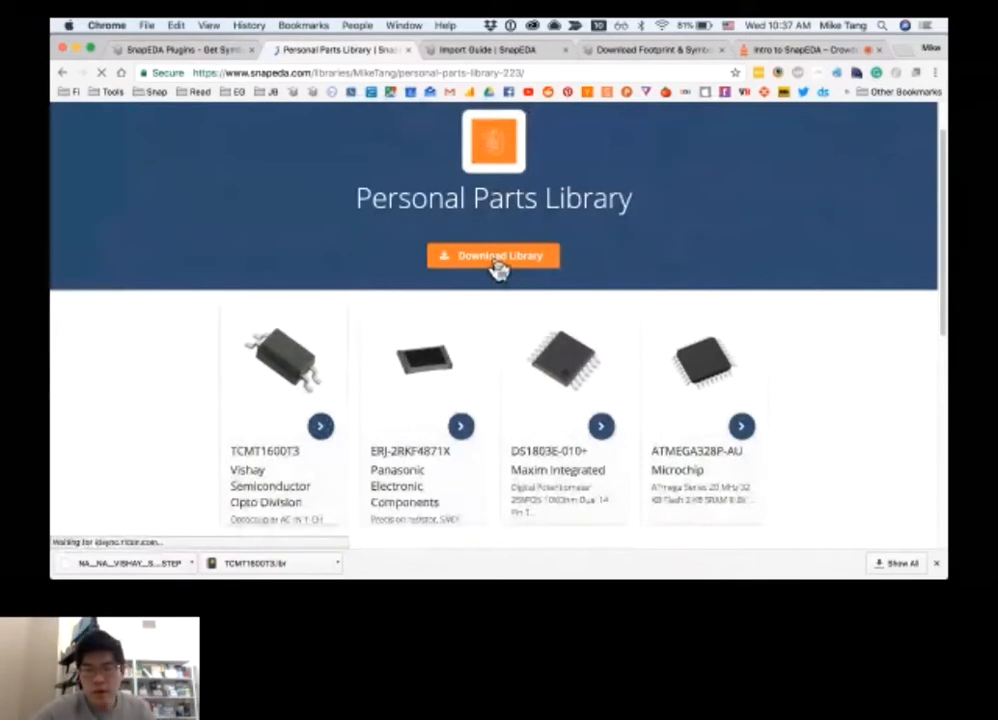
pyautogui.click(496, 265)
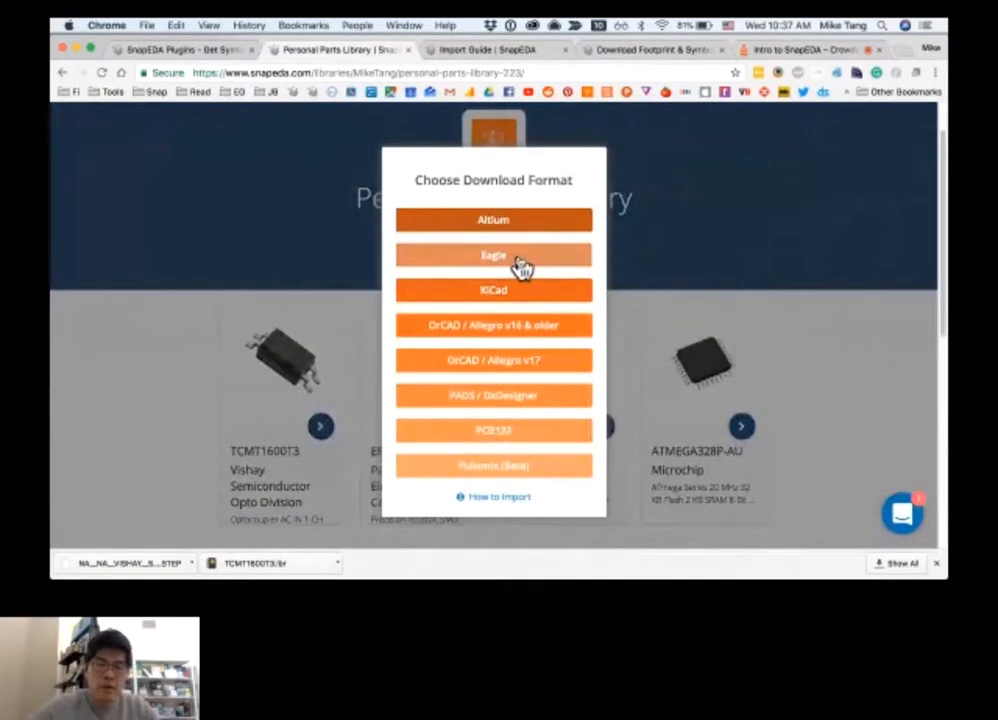
pyautogui.click(521, 265)
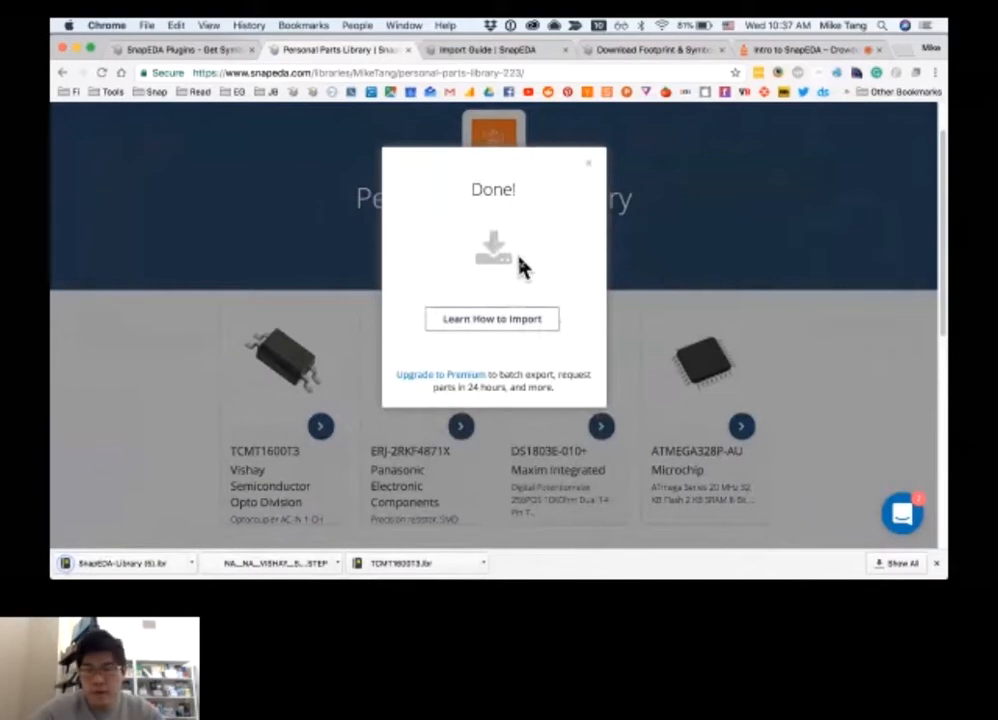
pyautogui.click(592, 176)
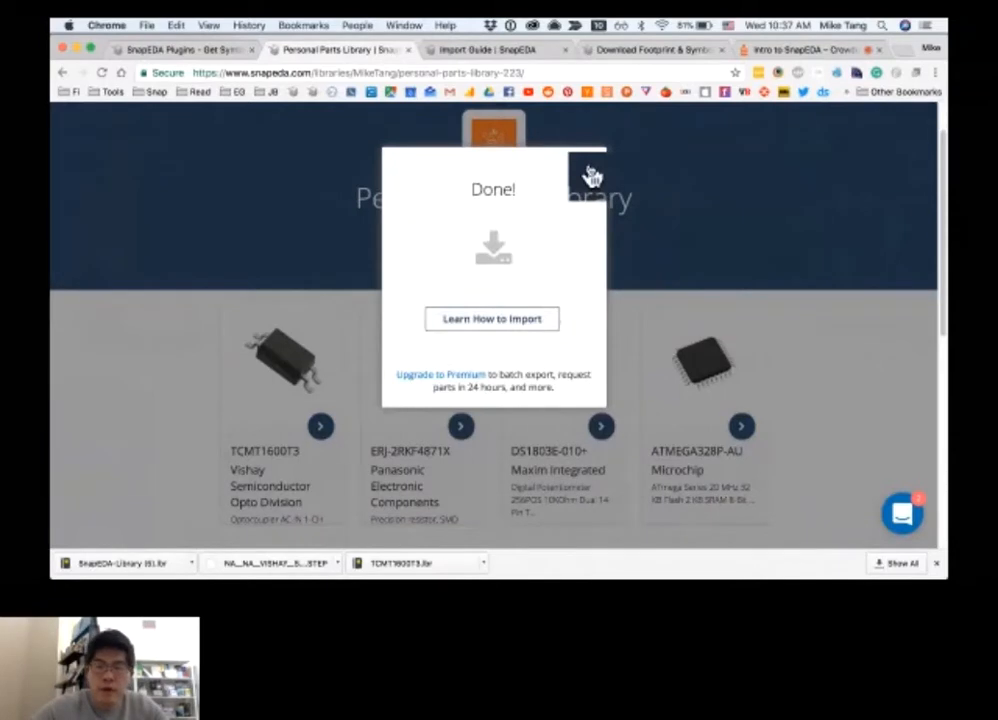
pyautogui.click(592, 176)
pyautogui.scroll(1, 592, 176)
pyautogui.moveTo(886, 134)
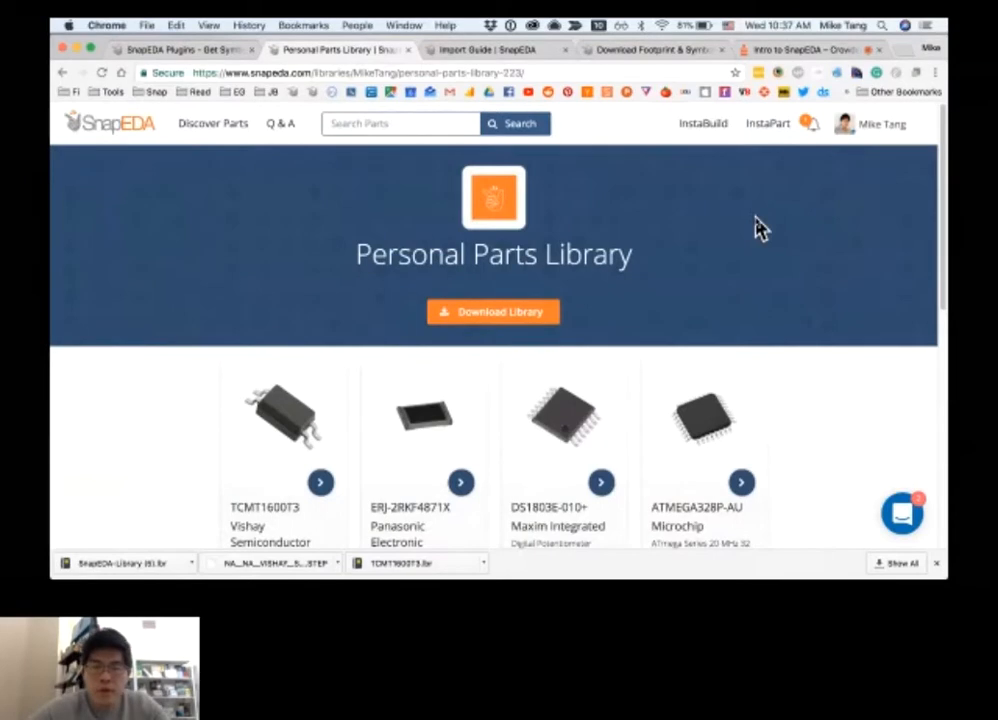
# Switch to the MAX1651ESA+ part page and bring its symbol request and build options into view
pyautogui.click(663, 61)
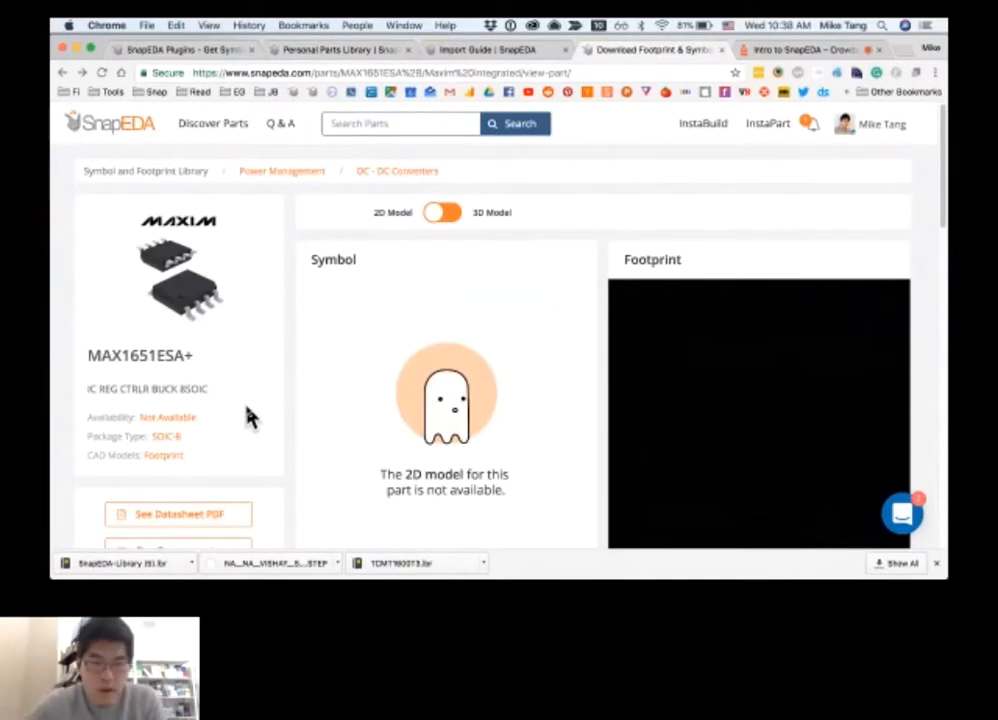
pyautogui.scroll(-3, 250, 418)
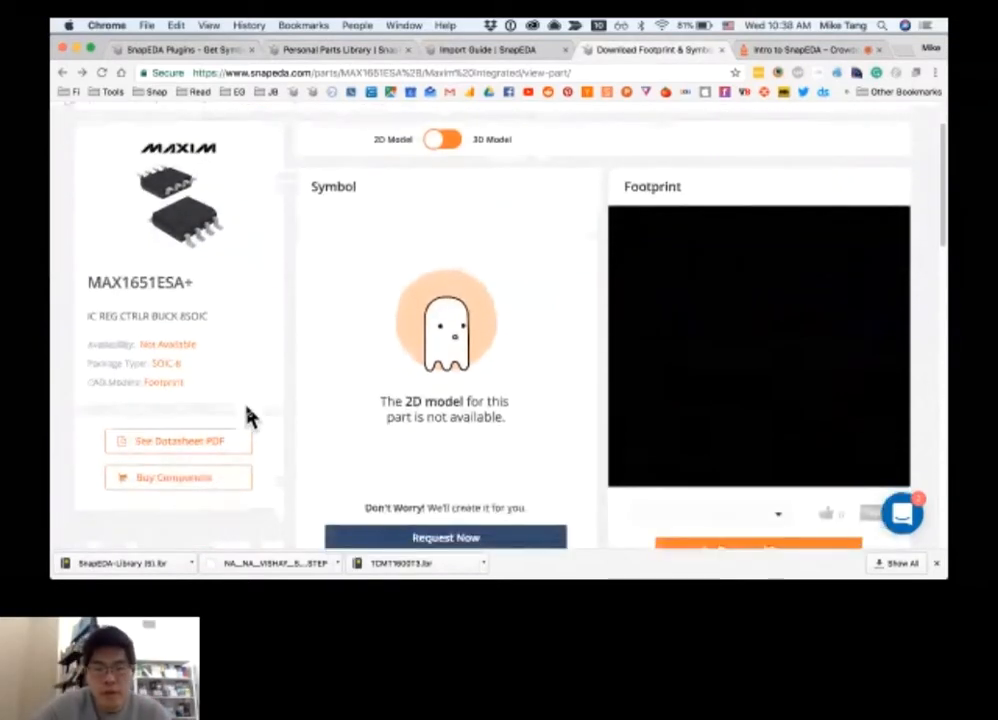
pyautogui.scroll(1, 250, 418)
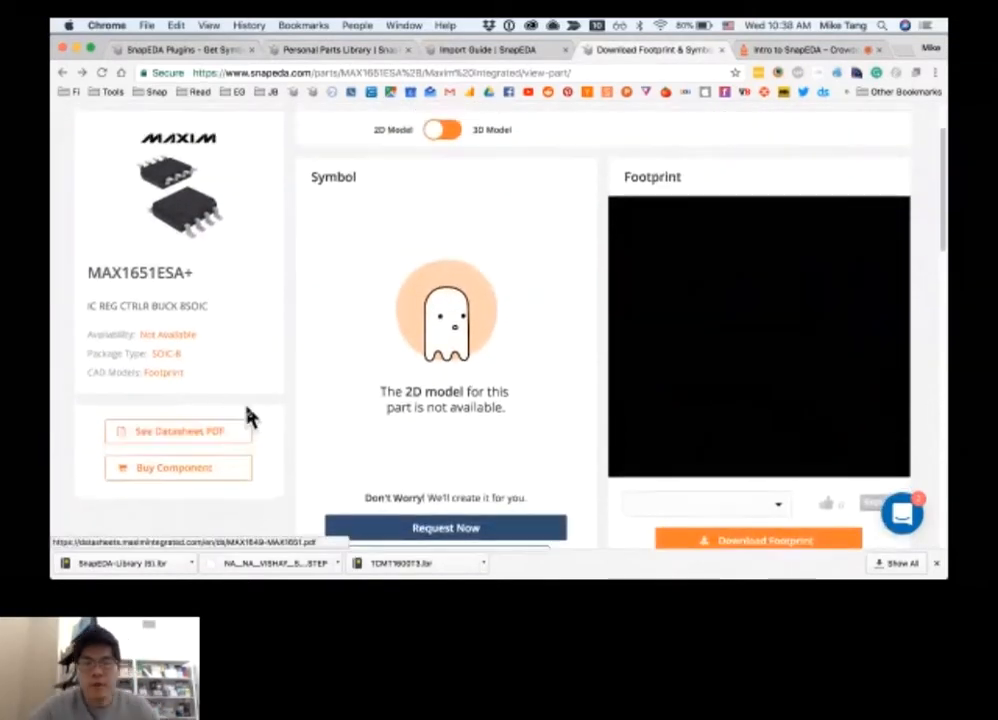
pyautogui.scroll(-3, 250, 418)
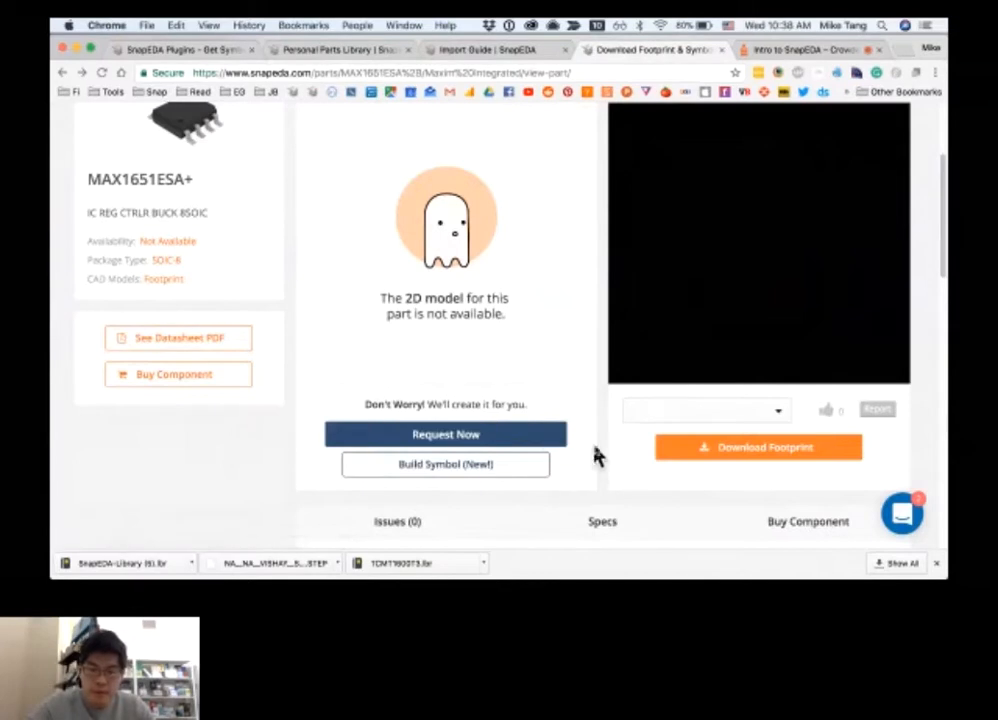
# Review the InstaPart request options for the MAX1651ESA+, including symbol and footprint within 24h, and dismiss the request
pyautogui.click(540, 436)
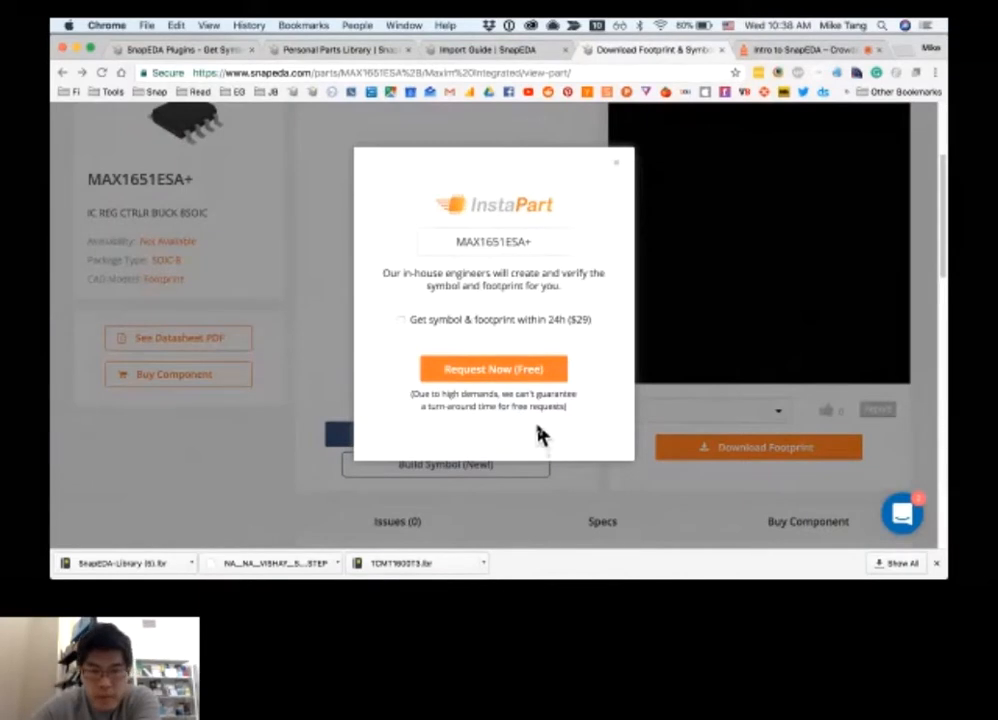
pyautogui.click(495, 375)
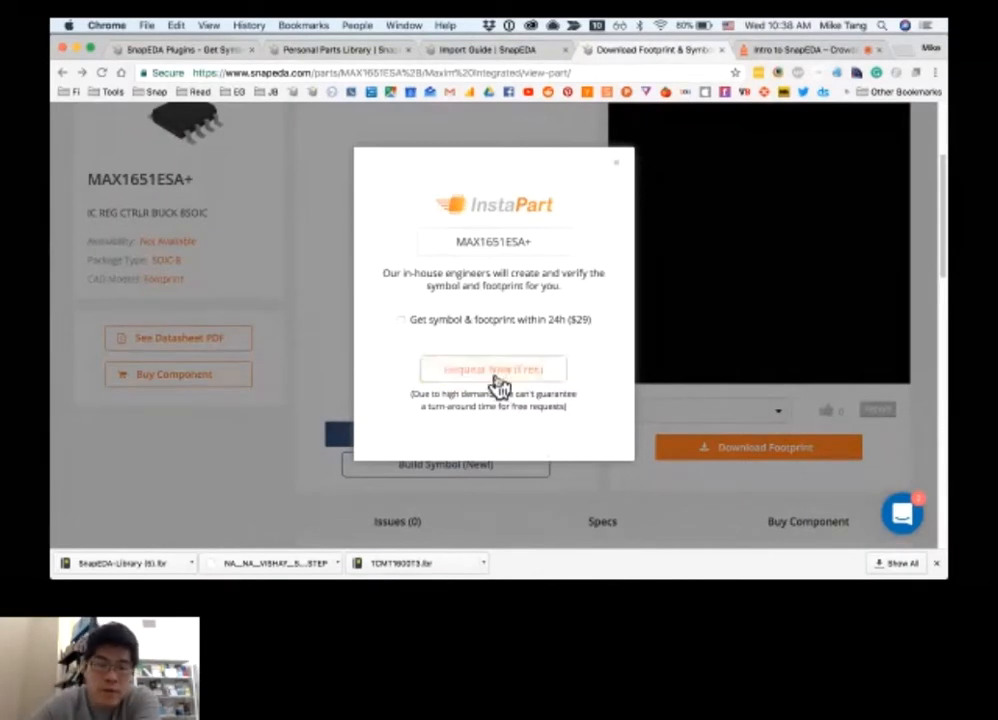
pyautogui.click(473, 334)
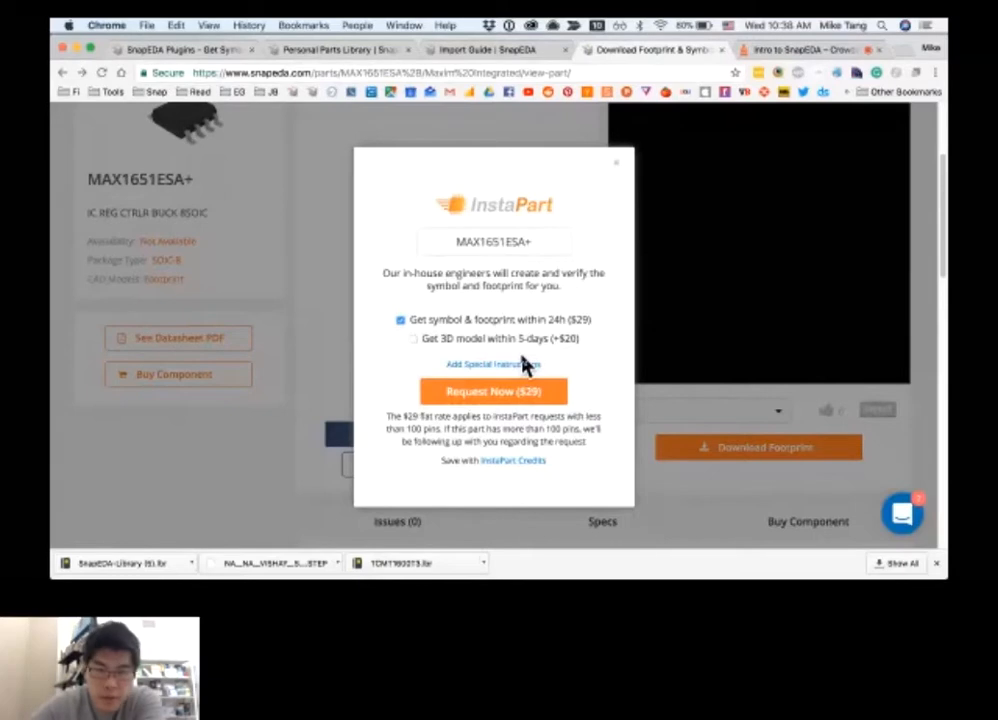
pyautogui.press('Escape')
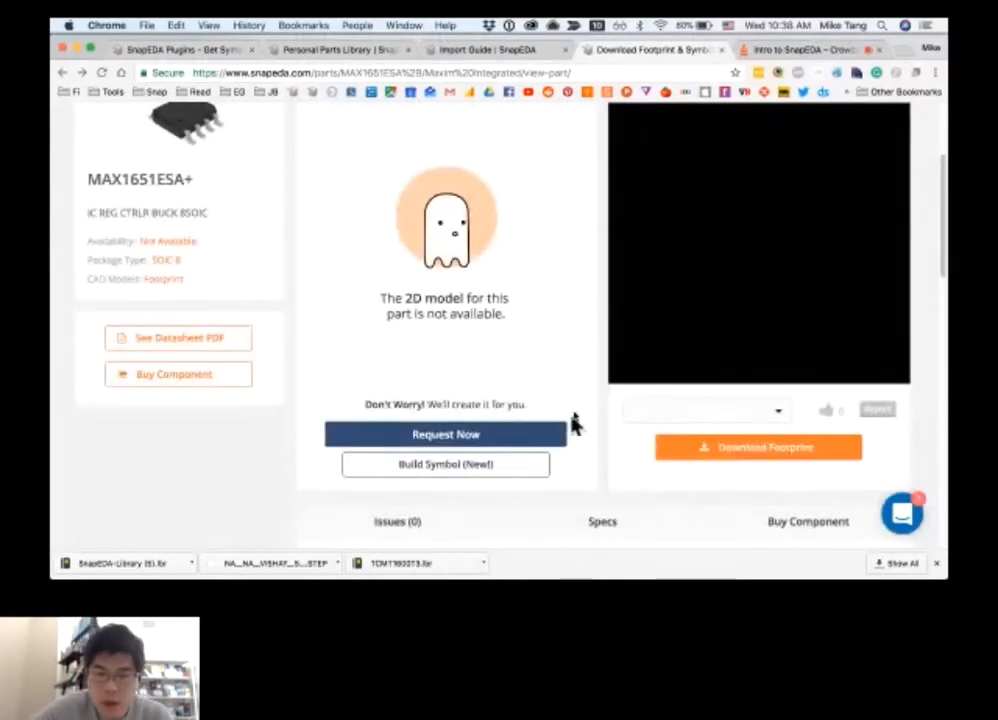
# Start building the MAX1651ESA+ symbol with InstaBuild and close the browser's downloads bar
pyautogui.click(458, 474)
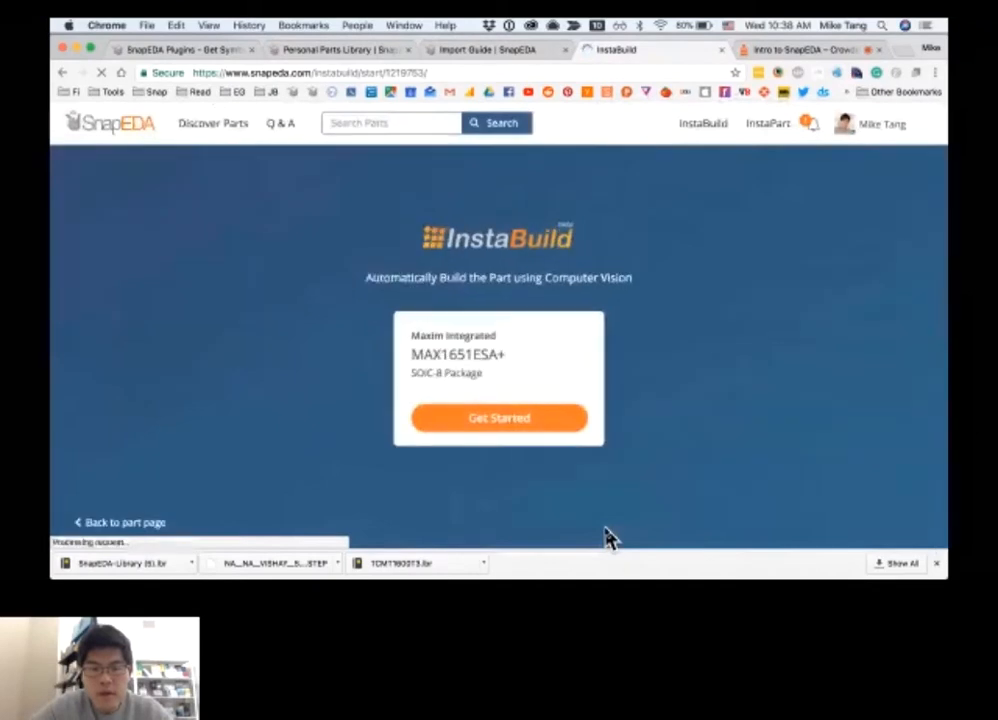
pyautogui.click(517, 422)
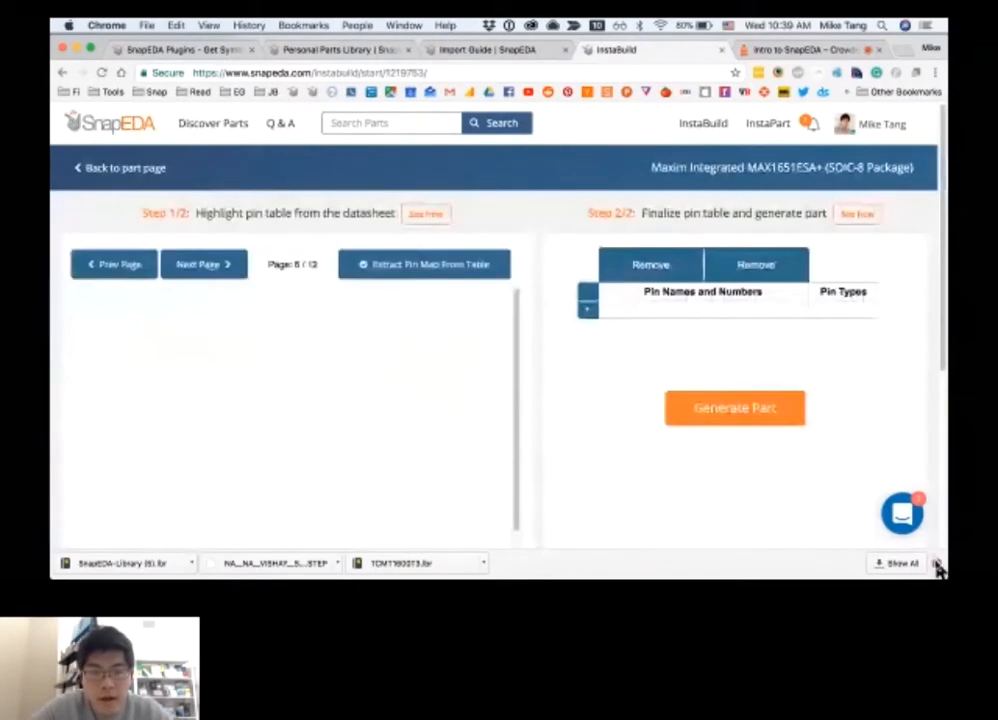
pyautogui.click(938, 564)
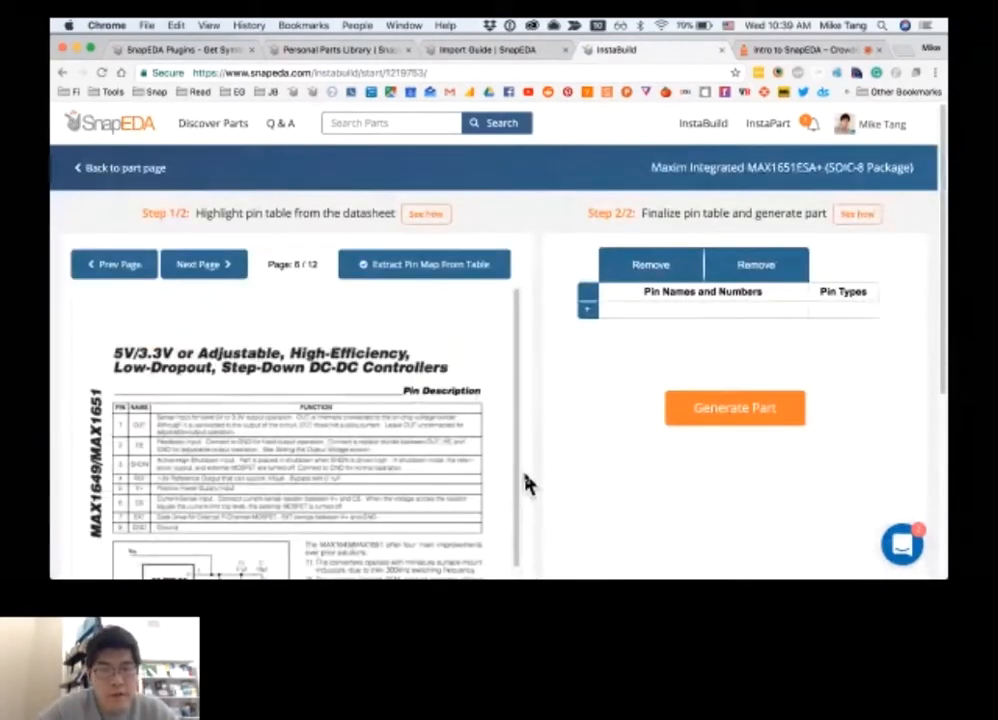
# Highlight the PIN and NAME columns of the Pin Description table on datasheet page 6 and extract the pin map
pyautogui.scroll(-3, 528, 484)
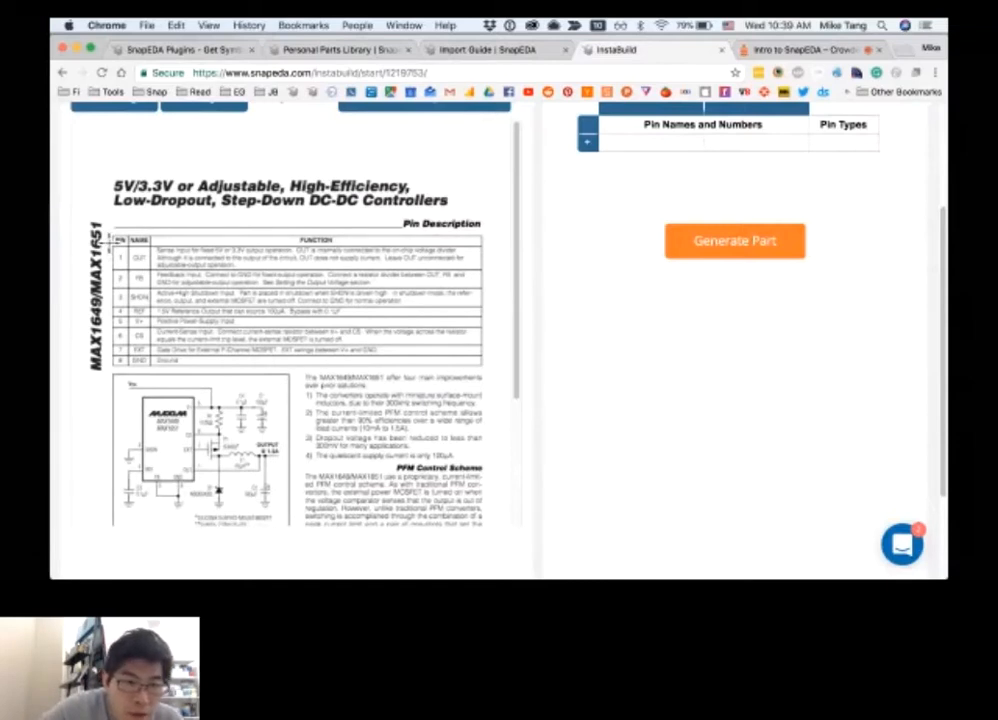
pyautogui.moveTo(110, 238); pyautogui.dragTo(152, 370)
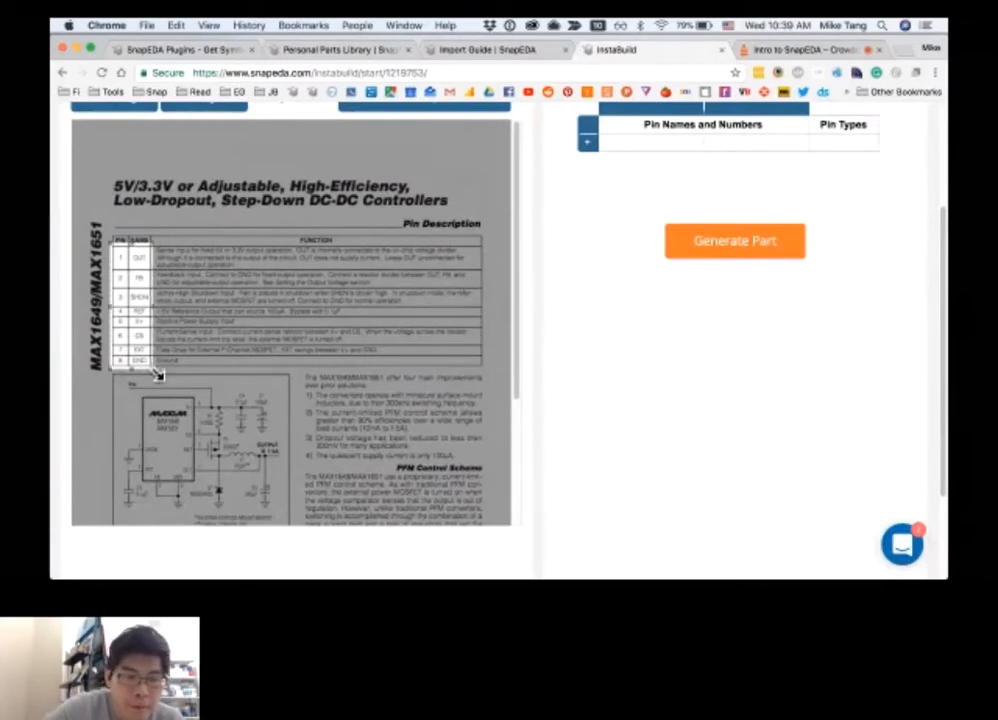
pyautogui.scroll(1, 527, 224)
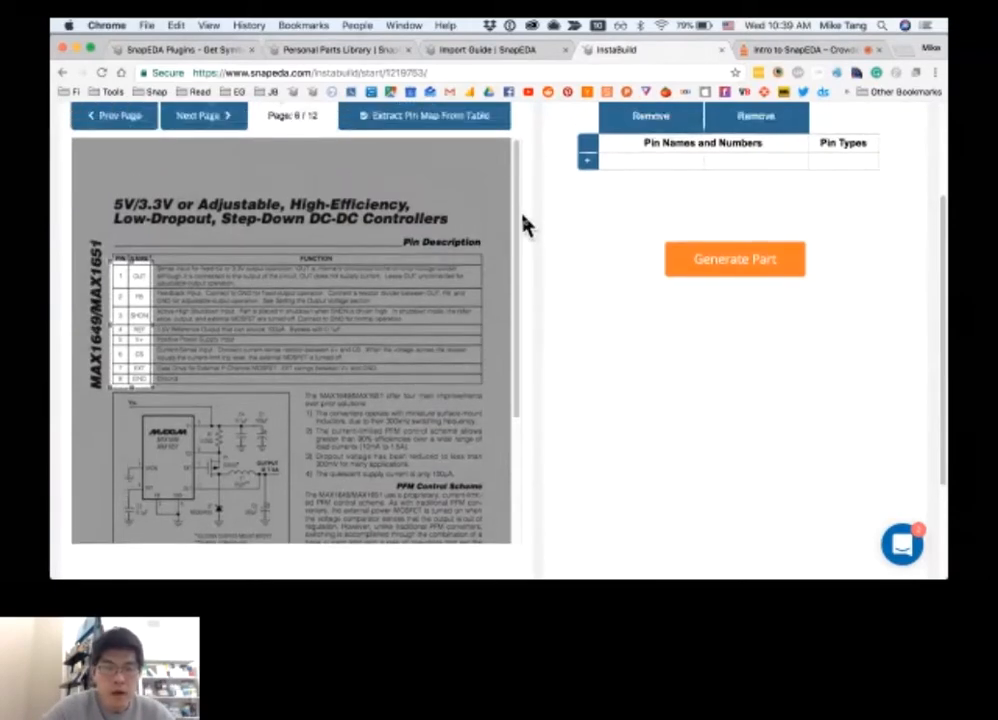
pyautogui.click(441, 118)
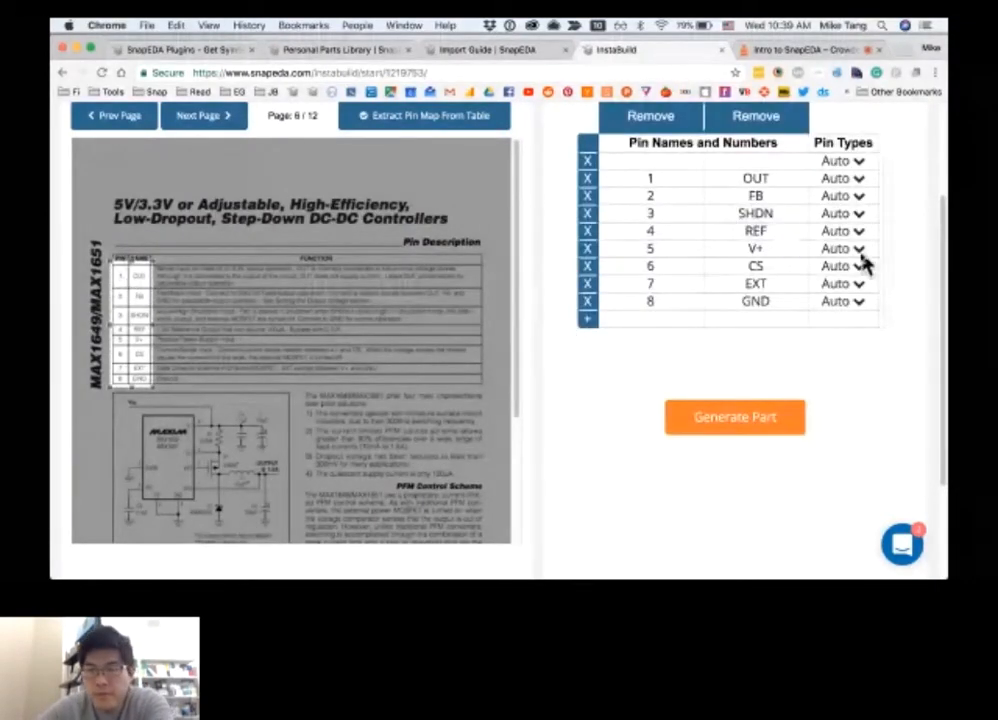
# Remove the empty first row from the extracted pin table
pyautogui.scroll(1, 900, 267)
pyautogui.scroll(1, 898, 259)
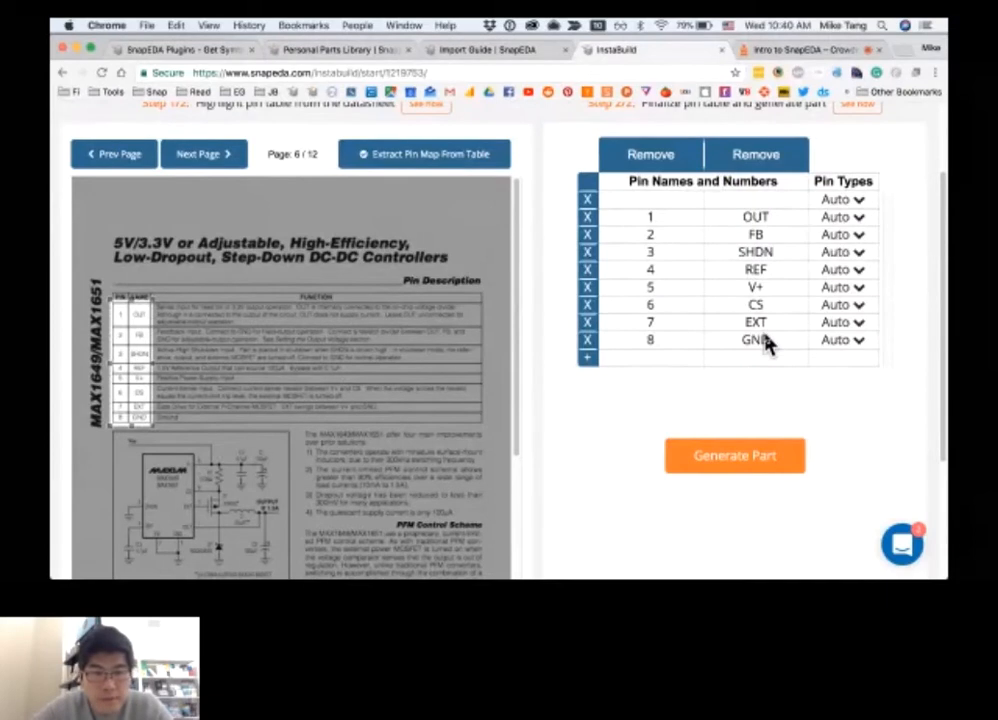
pyautogui.click(590, 203)
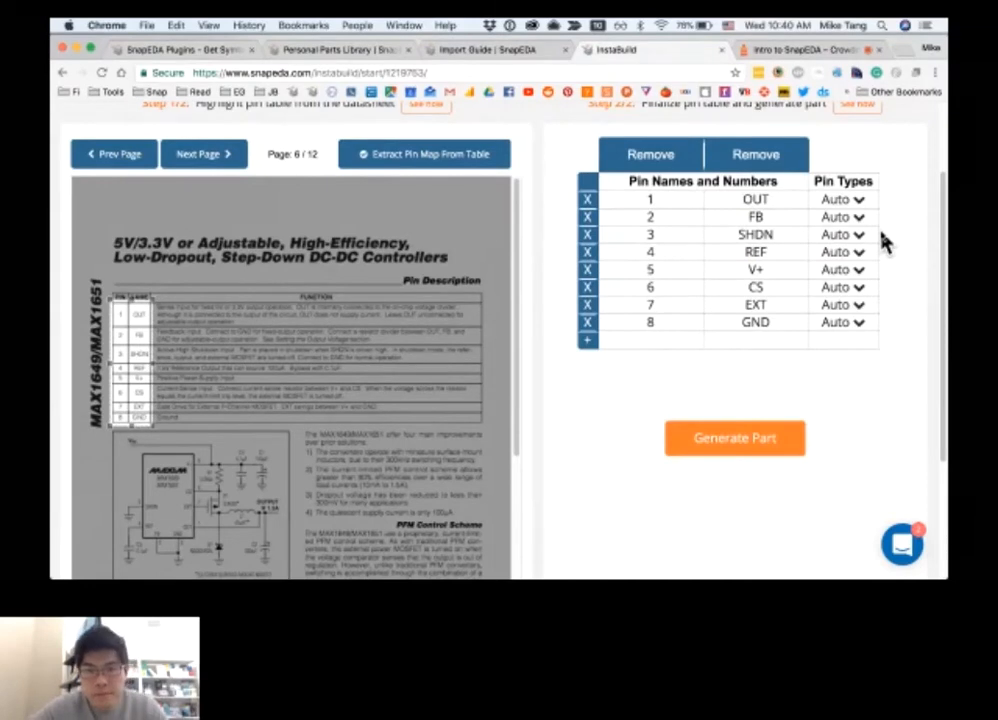
# Generate the MAX1651ESA+ part from the cleaned pin table and download its symbol and footprint as an Eagle .lbr file
pyautogui.click(746, 450)
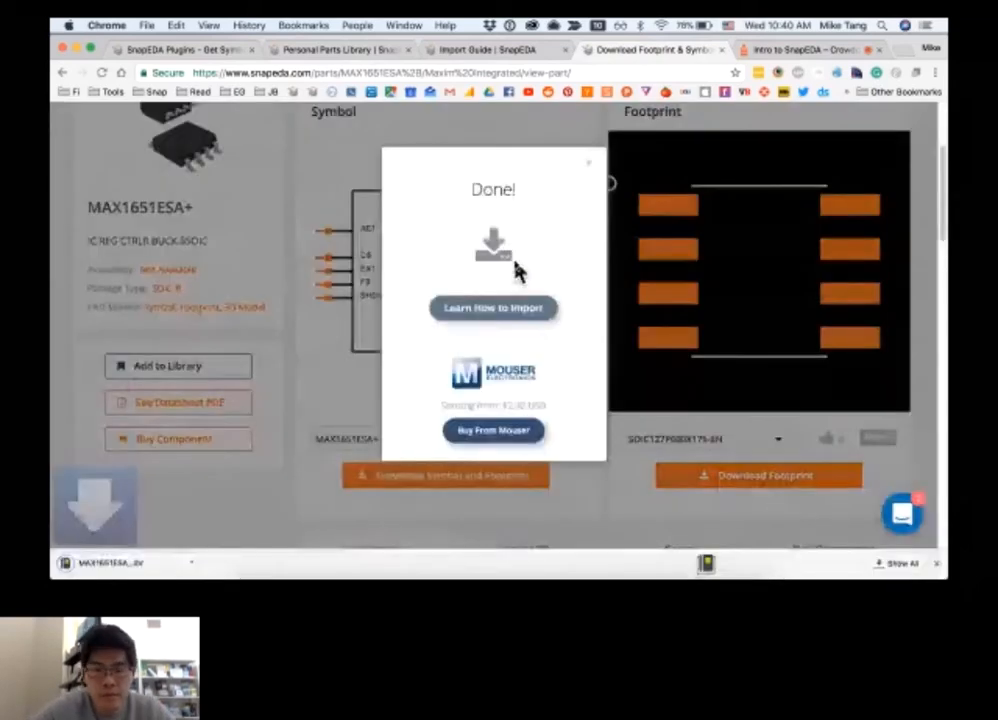
pyautogui.click(591, 172)
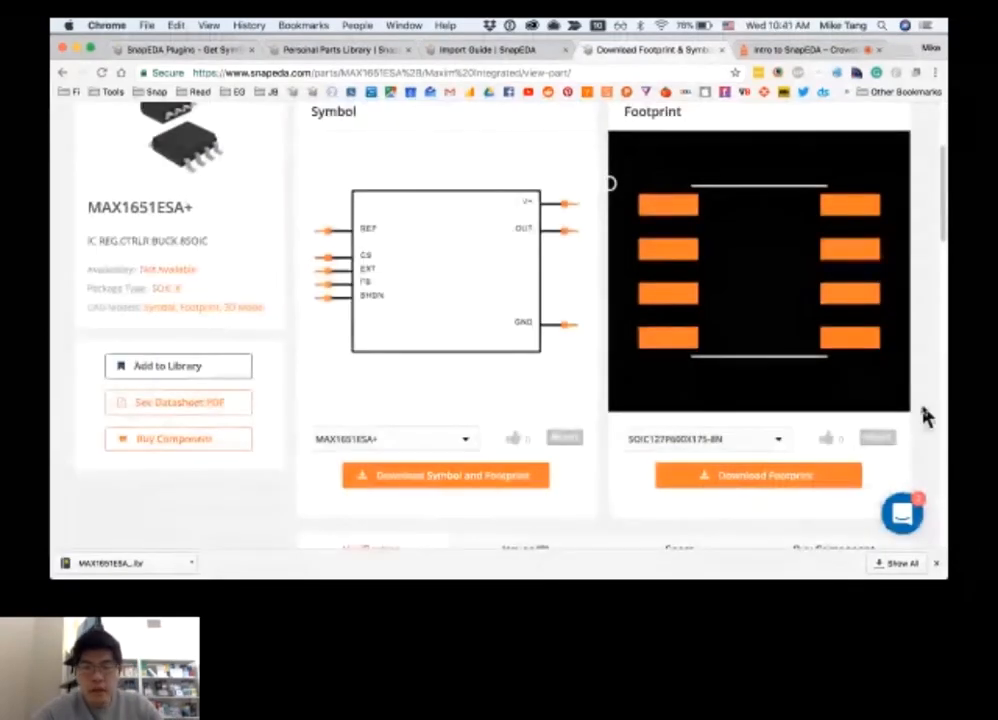
# Start a parts upload from the account options and choose the Eagle PCB Design upload-and-convert format
pyautogui.scroll(3, 925, 418)
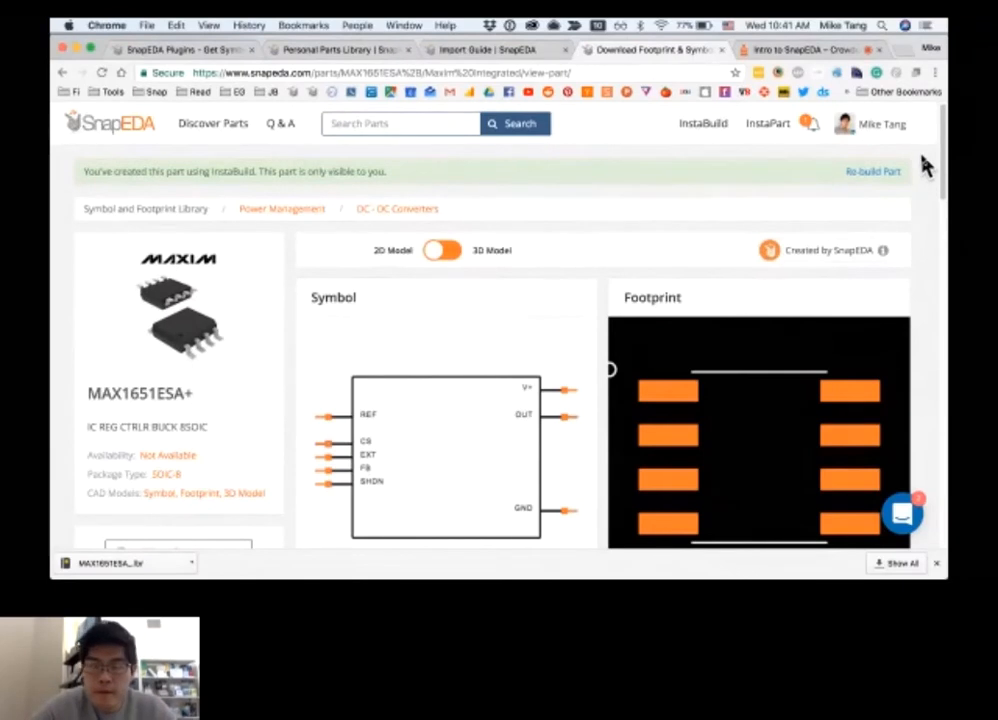
pyautogui.moveTo(864, 131)
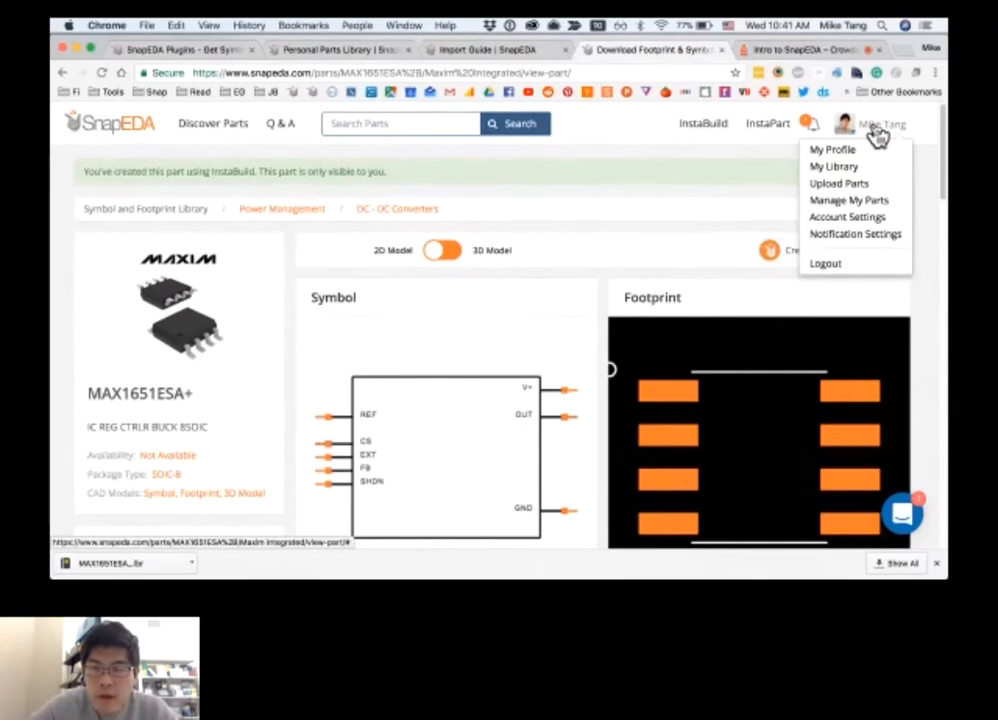
pyautogui.click(862, 186)
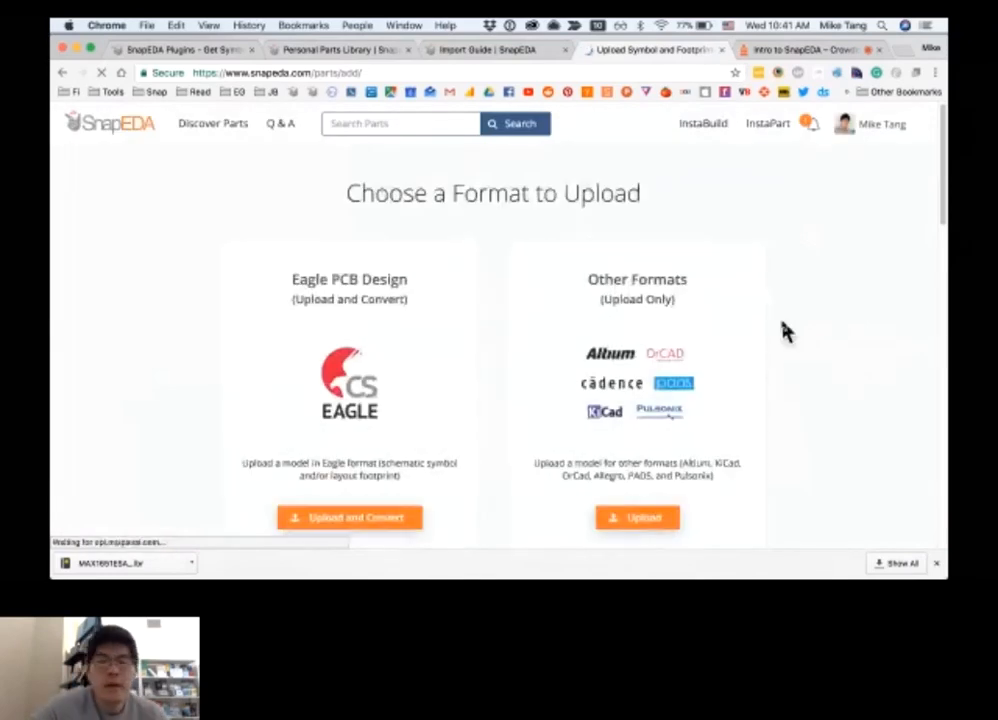
pyautogui.scroll(-2, 785, 331)
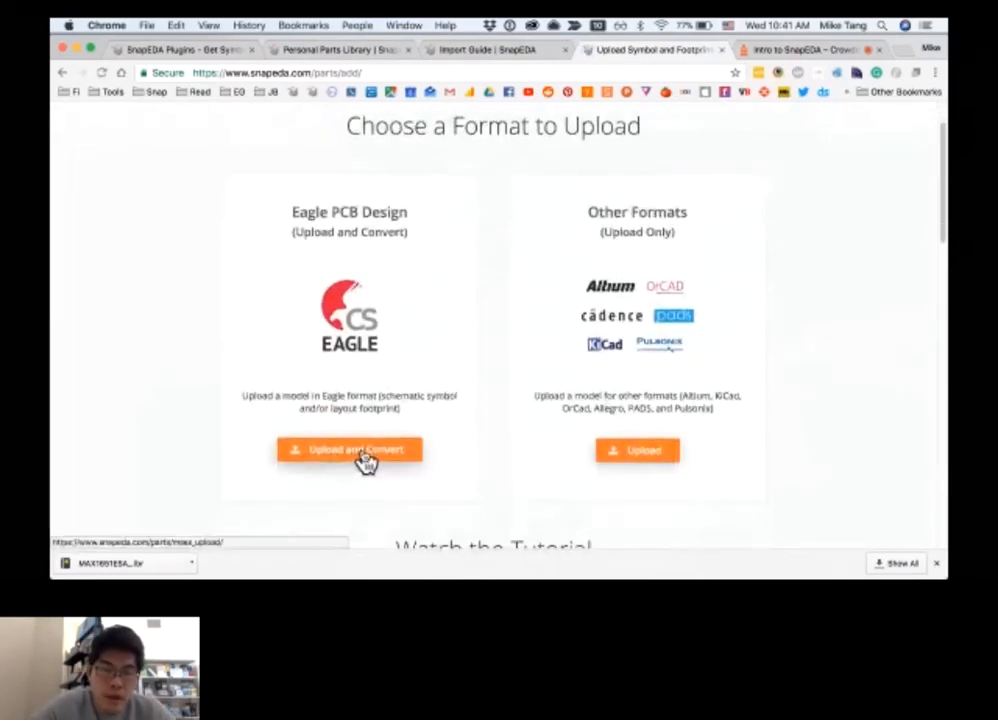
pyautogui.click(364, 458)
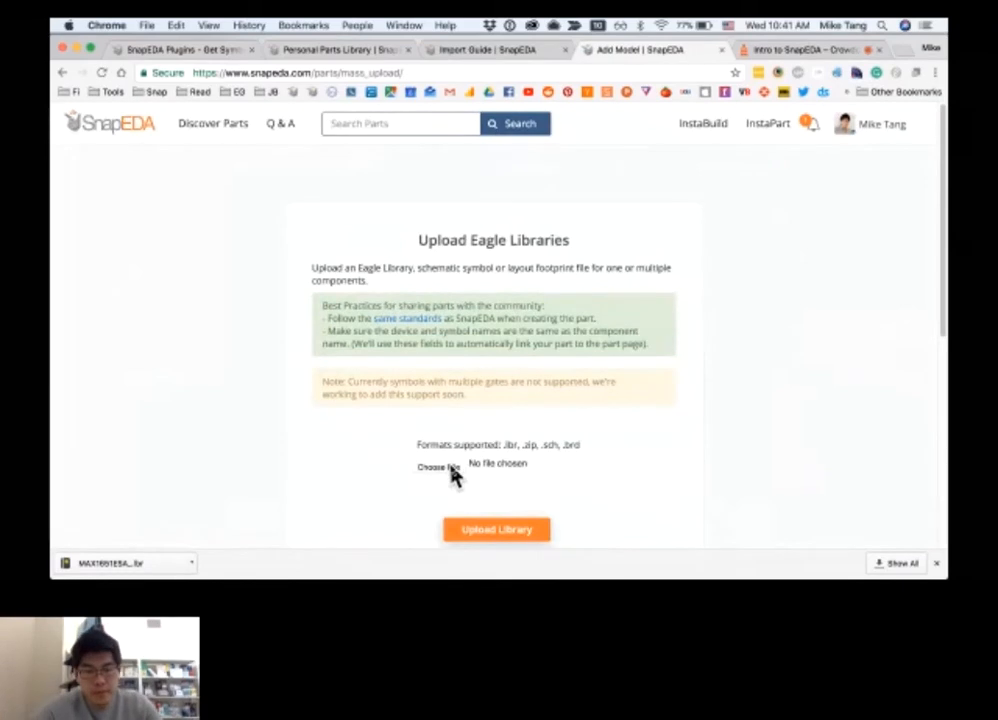
# Select TCMT1600T3.lbr from the Downloads folder and upload it as an Eagle library
pyautogui.click(440, 467)
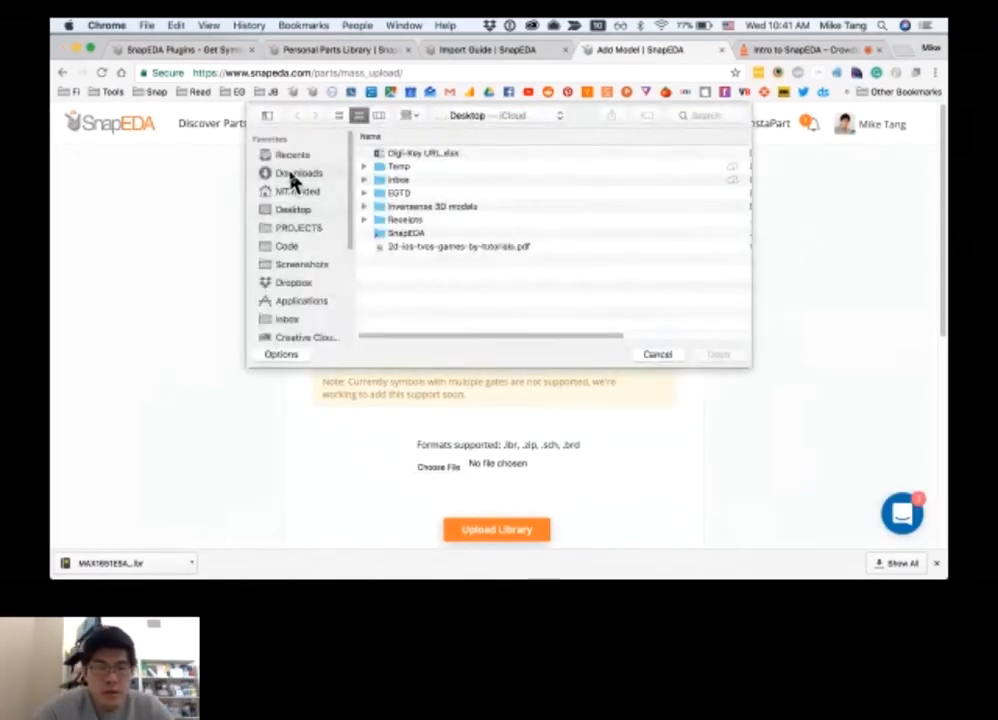
pyautogui.click(293, 176)
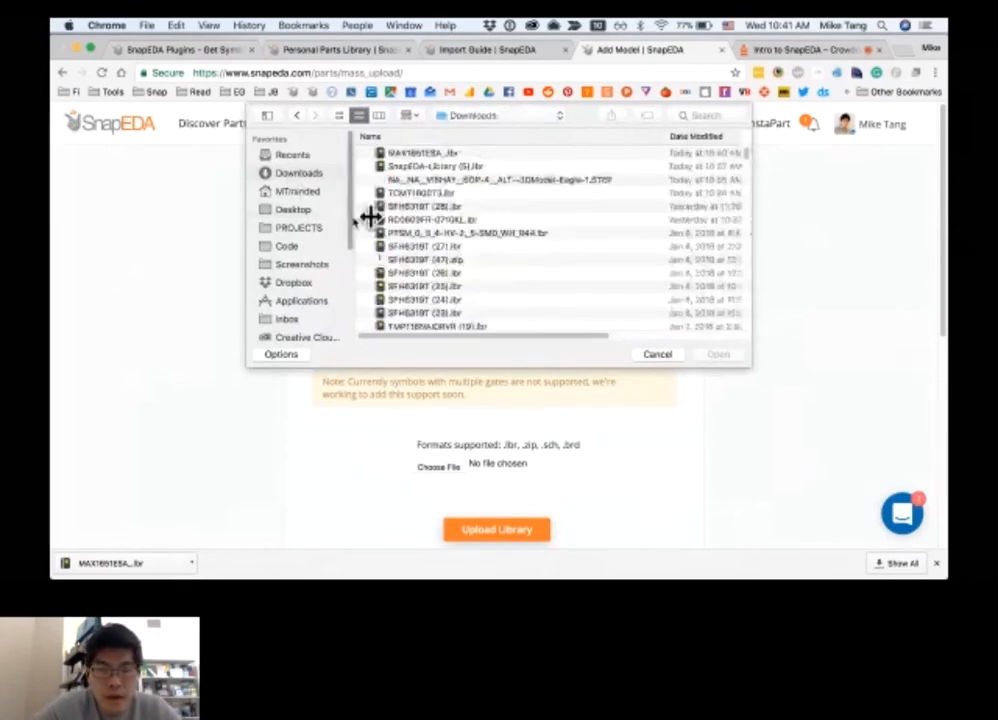
pyautogui.click(440, 193)
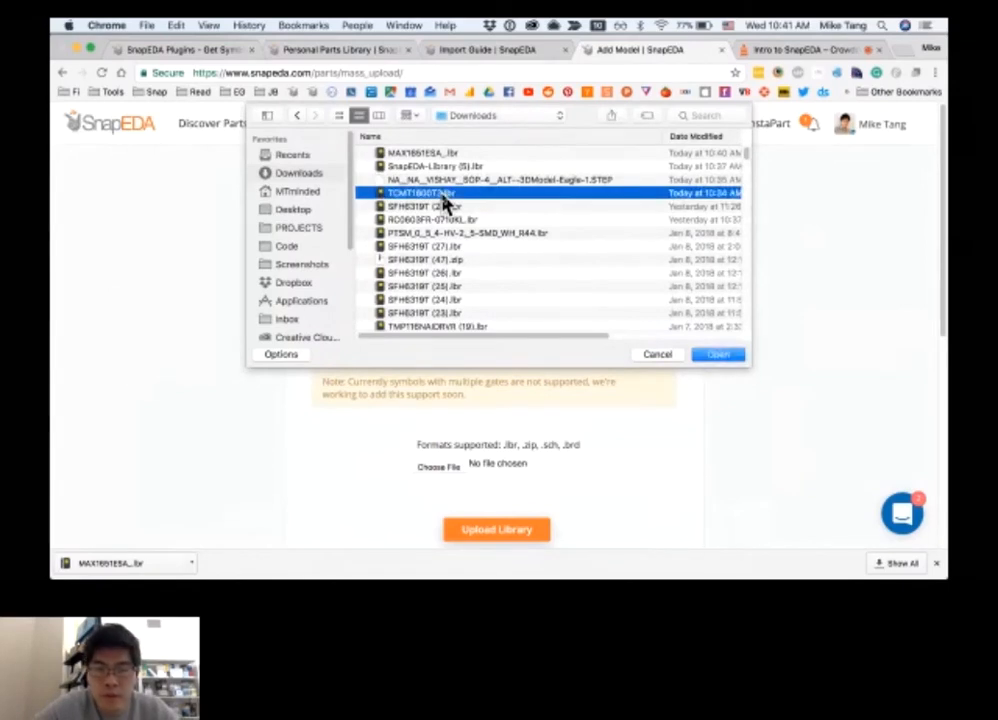
pyautogui.doubleClick(445, 200)
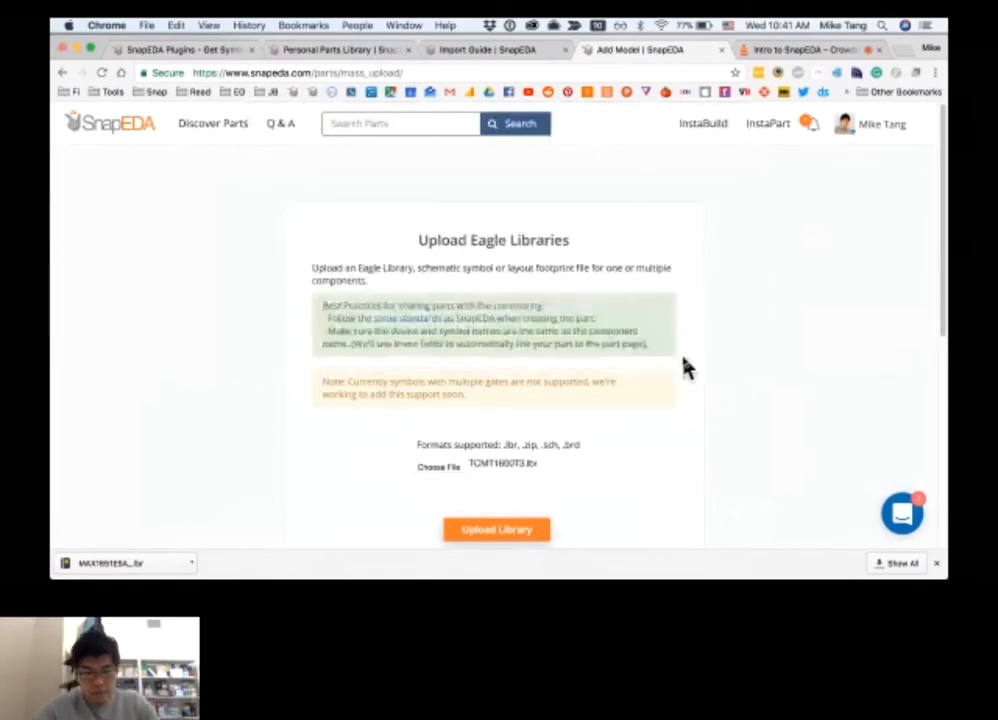
pyautogui.scroll(-2, 684, 363)
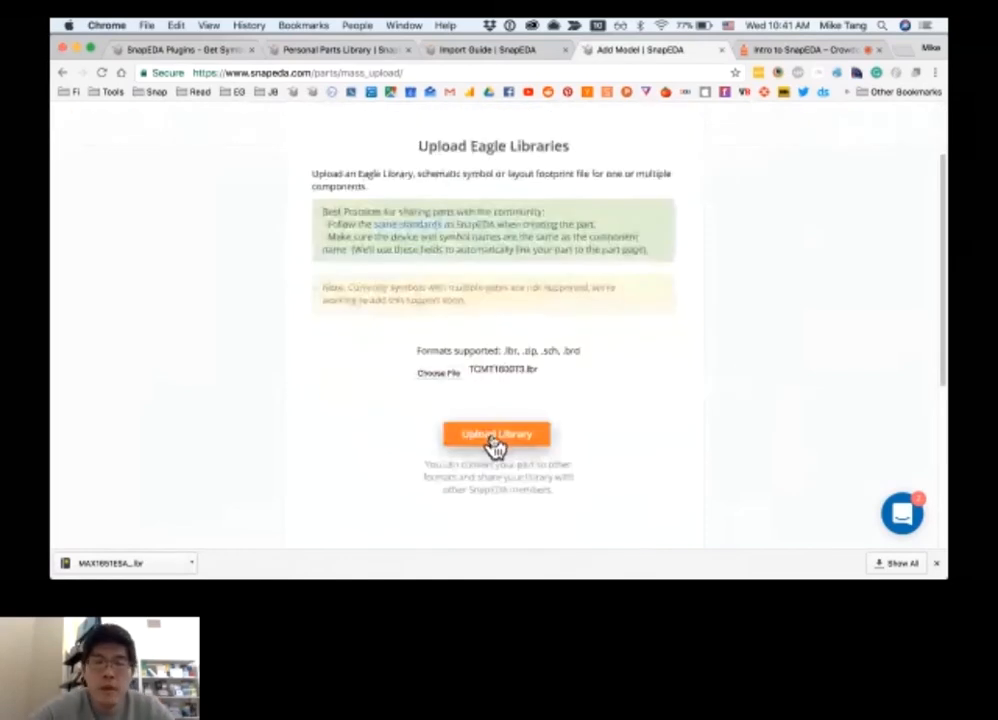
pyautogui.click(493, 440)
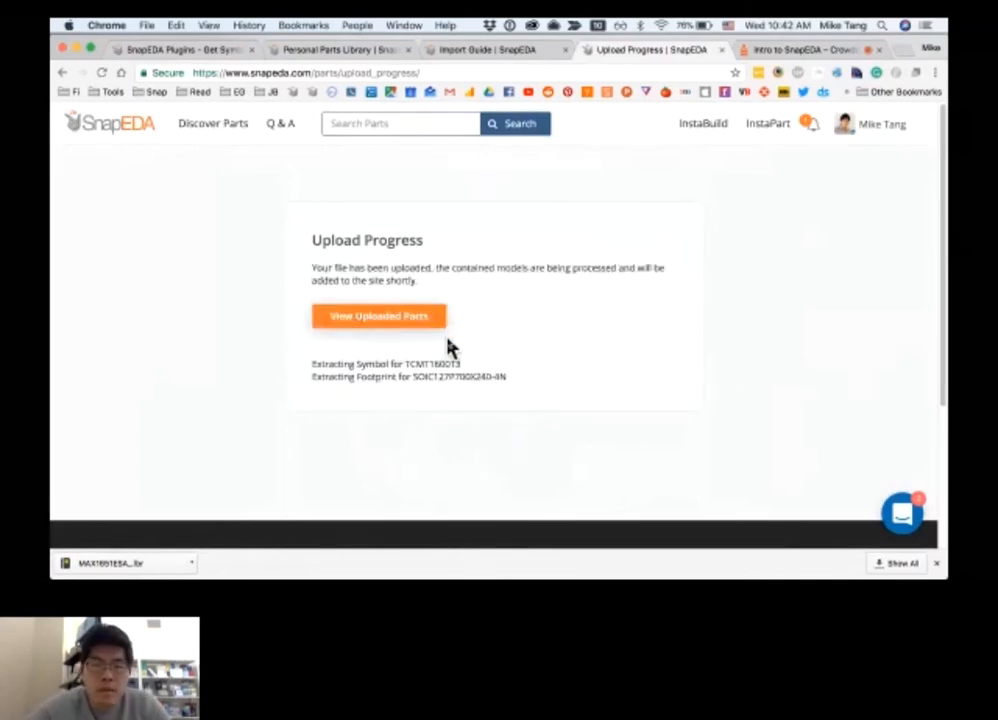
# View the uploaded parts, download TCMT1600T3 converted to Altium format, and dismiss the download confirmation
pyautogui.click(410, 318)
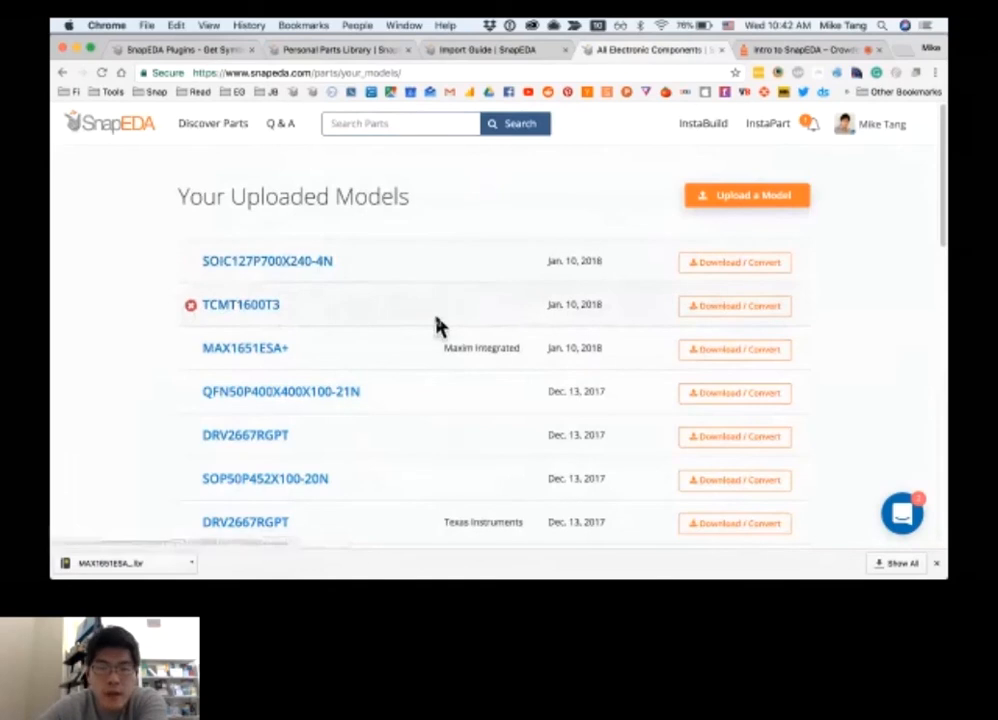
pyautogui.click(767, 321)
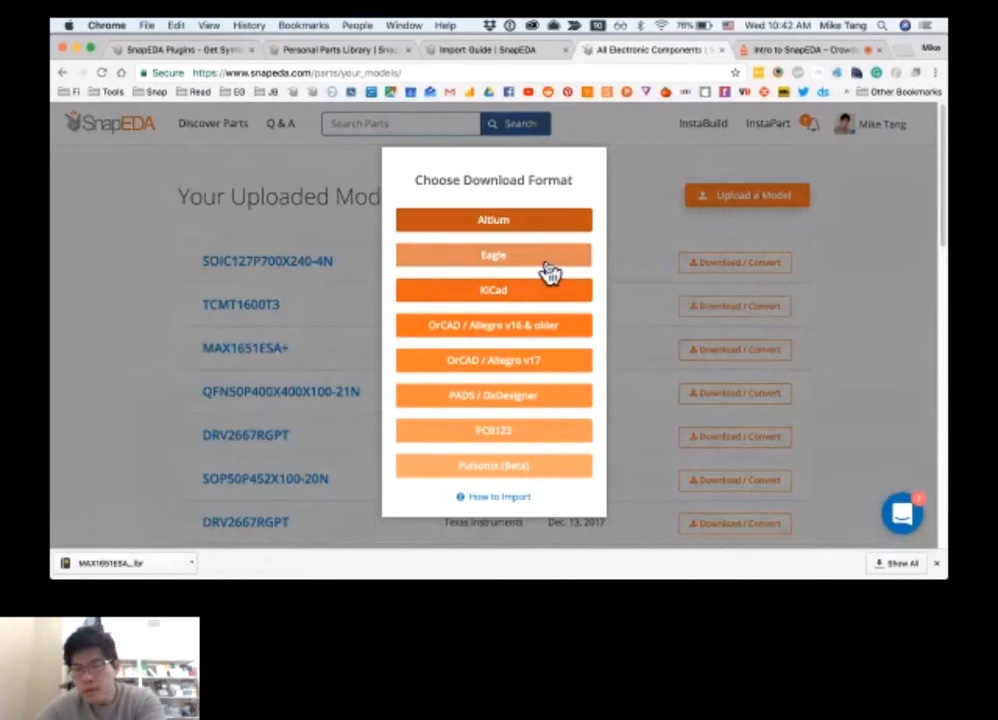
pyautogui.click(504, 229)
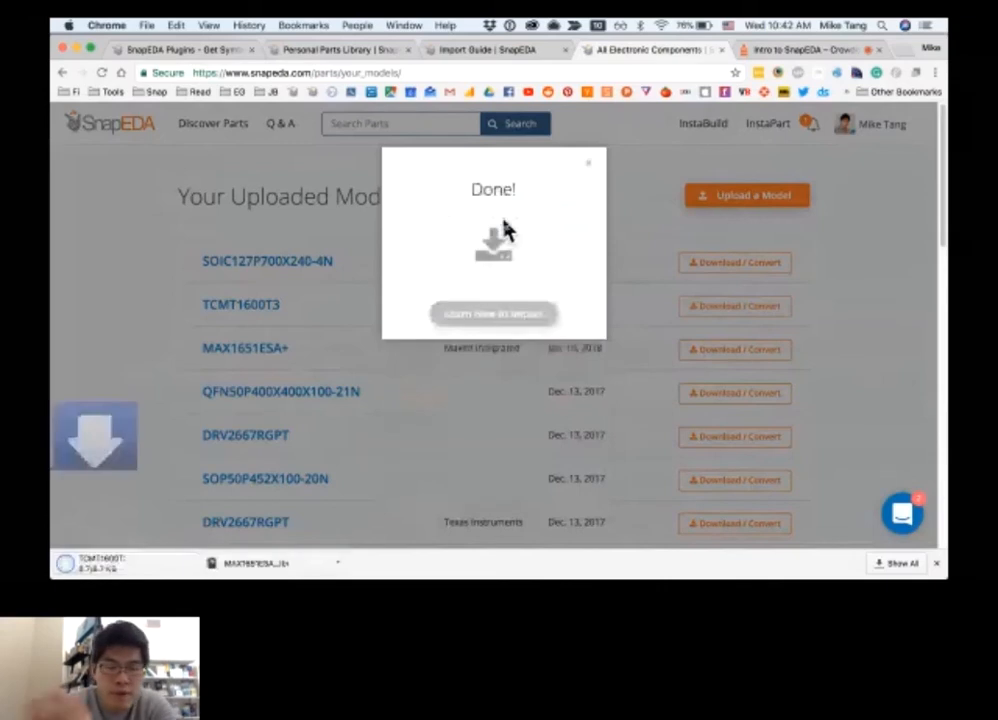
pyautogui.click(593, 172)
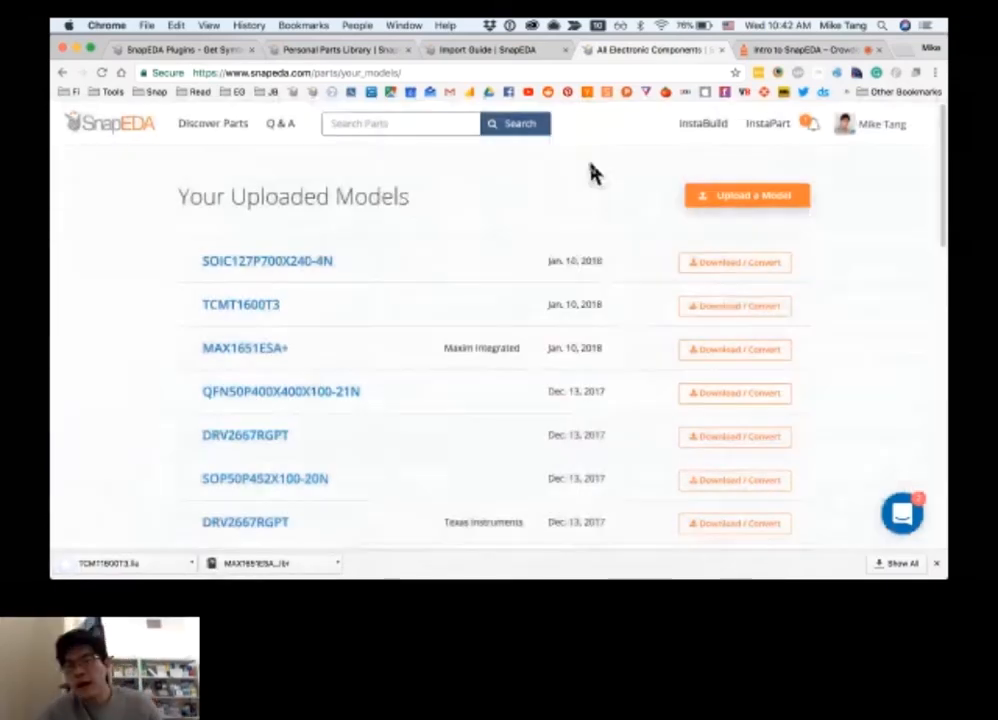